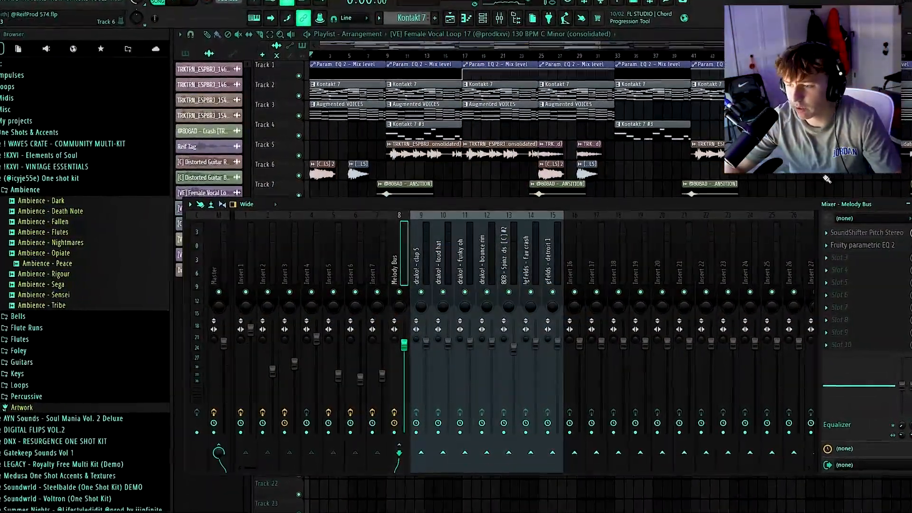
# Review the SoundShifter Pitch Stereo transpose settings on the Melody Bus alongside the Kontakt 7 pattern's piano roll
pyautogui.click(882, 232)
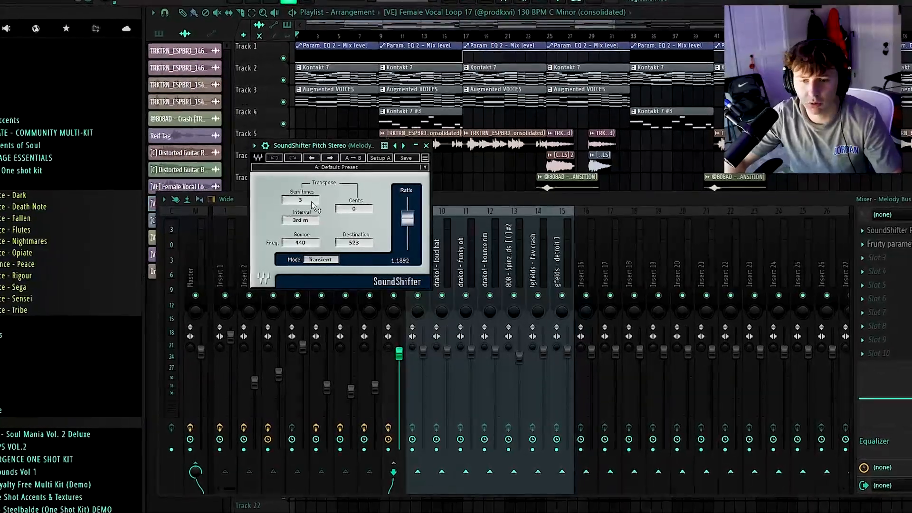
pyautogui.doubleClick(327, 64)
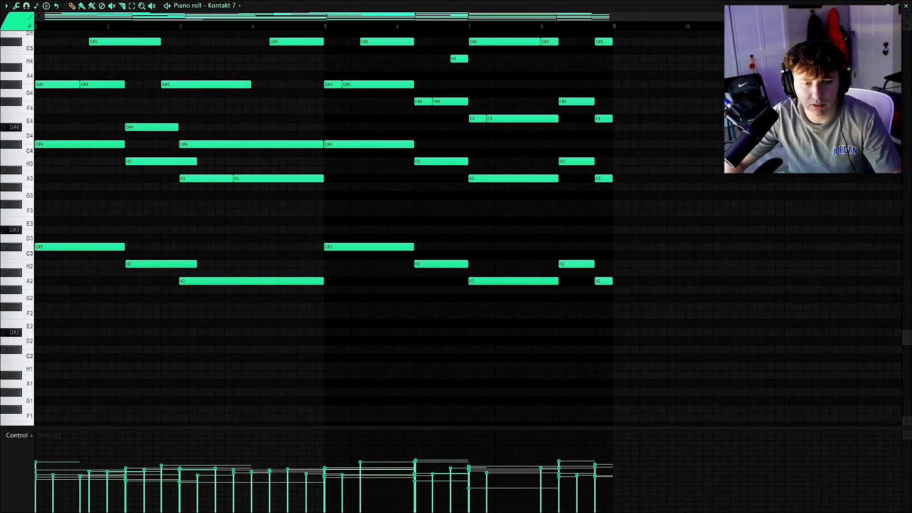
pyautogui.click(907, 6)
pyautogui.press('F9')
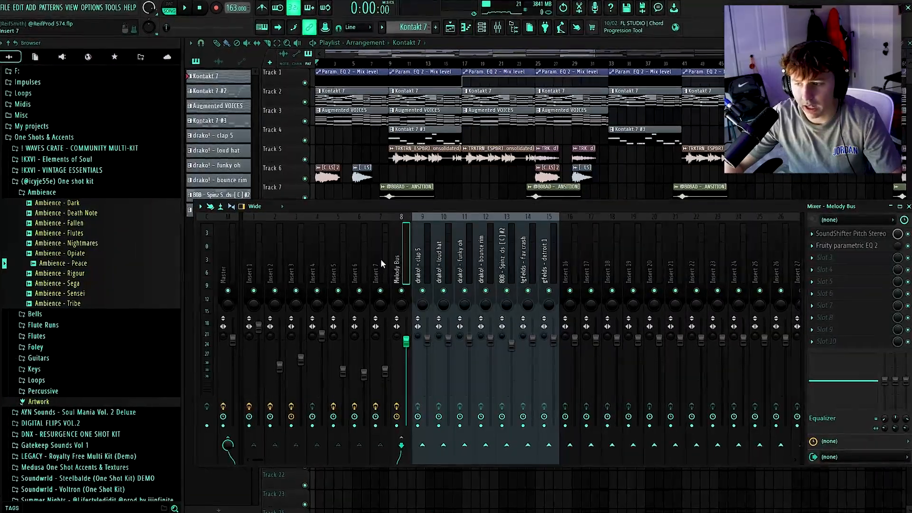
pyautogui.click(853, 233)
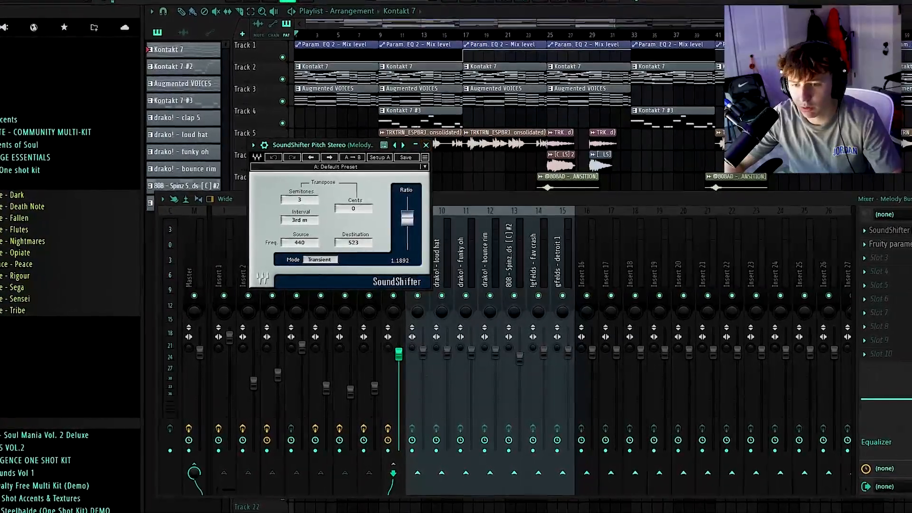
pyautogui.click(892, 230)
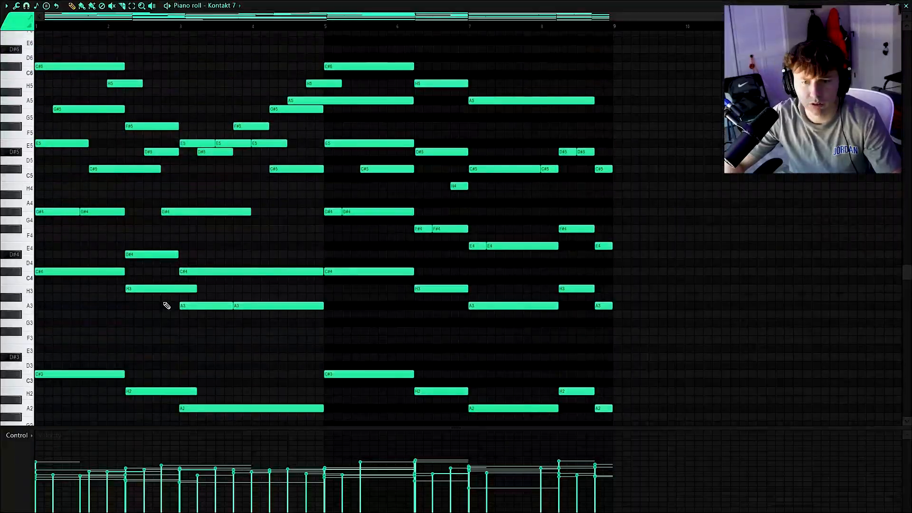
# Play the Kontakt 7 chord pattern in the piano roll and scroll through its note range
pyautogui.scroll(3, 166, 305)
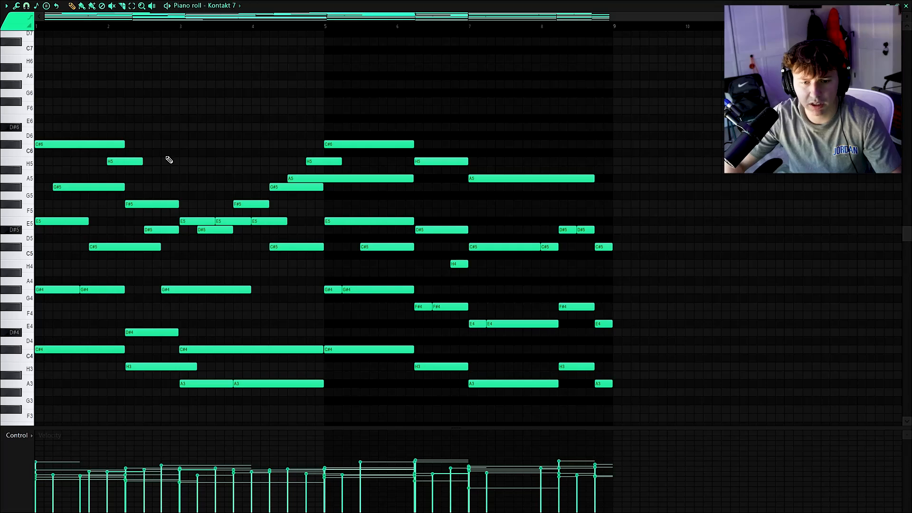
pyautogui.press('space')
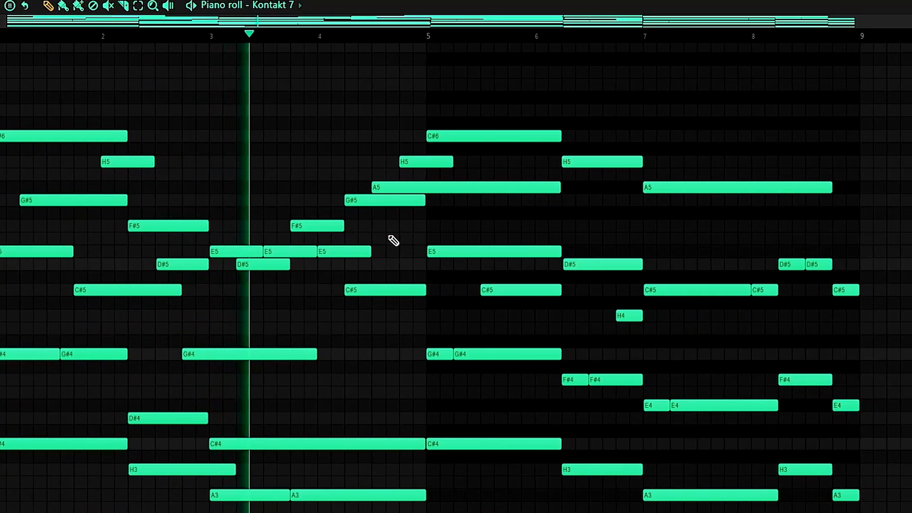
pyautogui.scroll(-3, 365, 323)
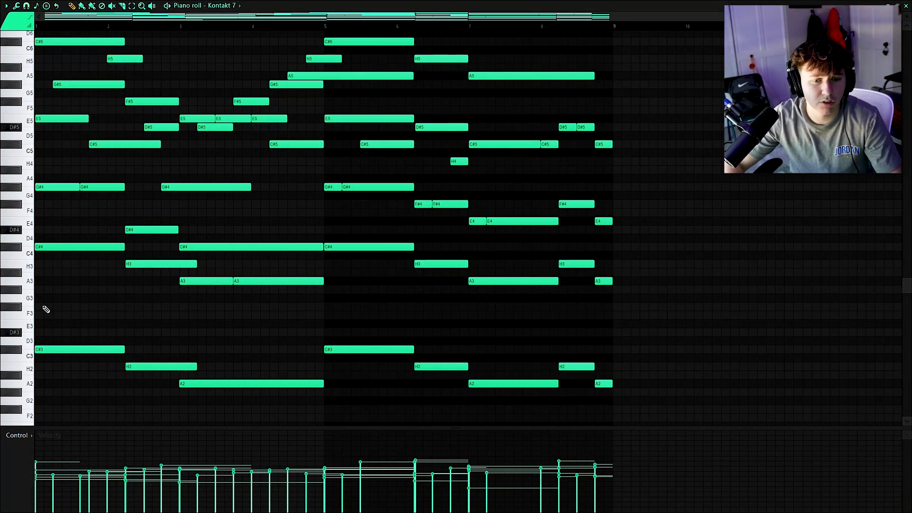
pyautogui.scroll(-3, 43, 307)
pyautogui.scroll(2, 43, 306)
pyautogui.scroll(2, 41, 302)
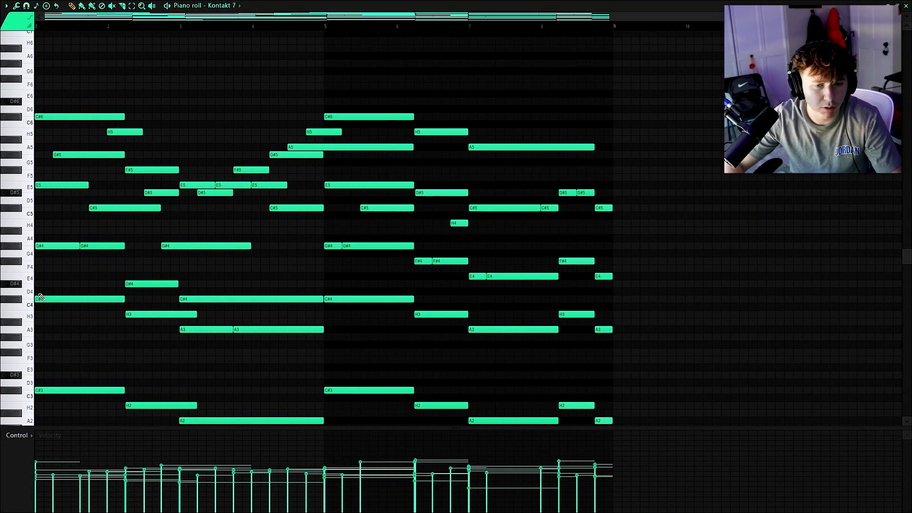
pyautogui.scroll(3, 40, 295)
# Select the first C#6 note and shift it down by octaves and back up again
pyautogui.moveTo(76, 94); pyautogui.dragTo(76, 121)
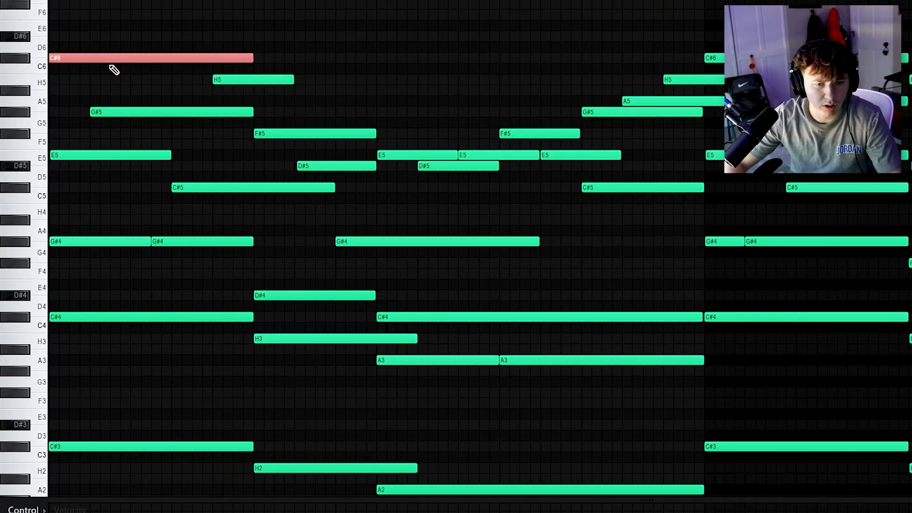
pyautogui.hotkey('ctrl', 'Down')
pyautogui.hotkey('ctrl', 'Down')
pyautogui.hotkey('ctrl', 'Up')
pyautogui.hotkey('ctrl', 'Up')
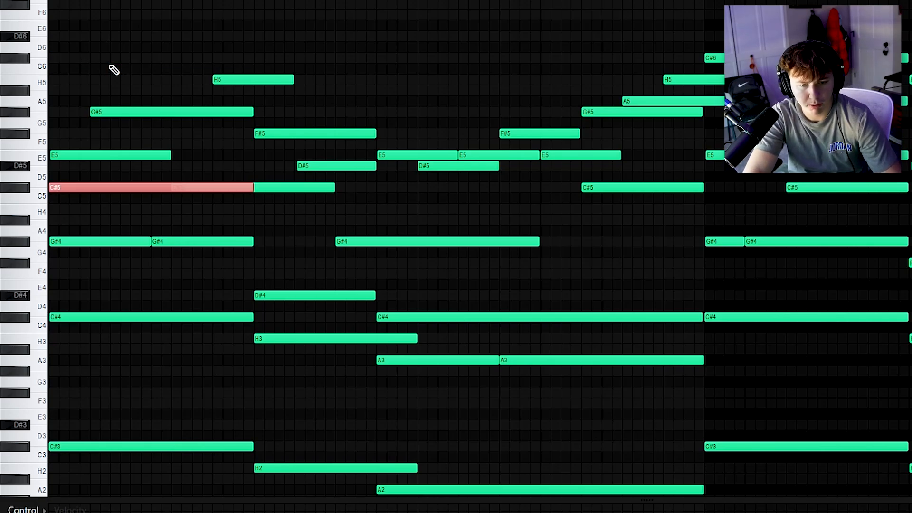
# Select individual notes of the first chords to audition them
pyautogui.moveTo(113, 280); pyautogui.dragTo(175, 332)
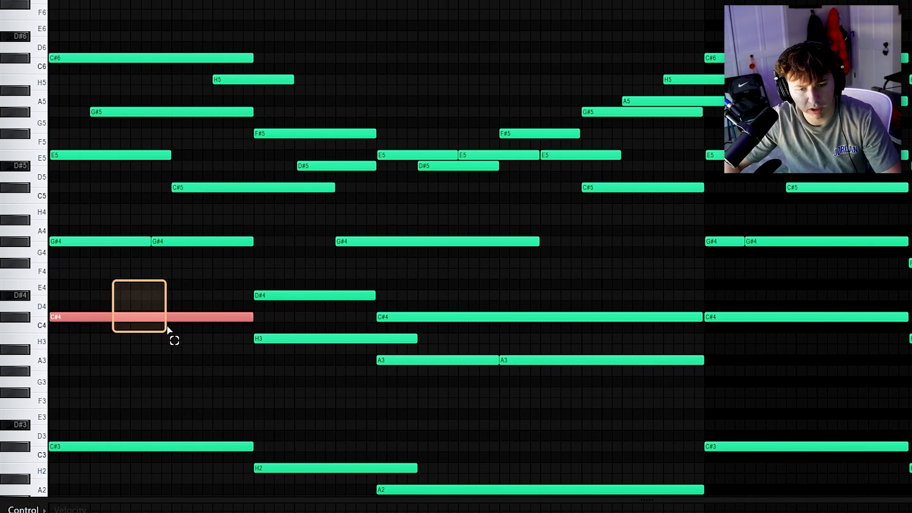
pyautogui.click(72, 155)
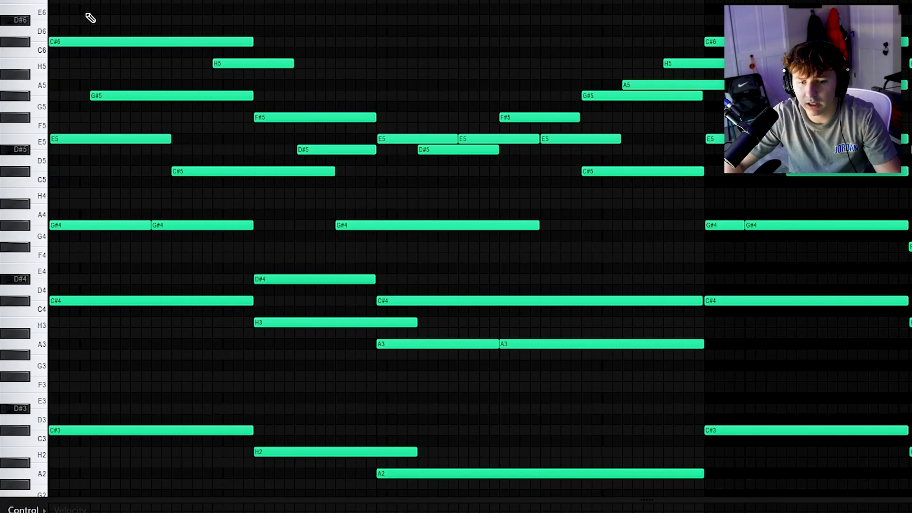
pyautogui.moveTo(48, 90); pyautogui.dragTo(164, 439)
pyautogui.click(137, 95)
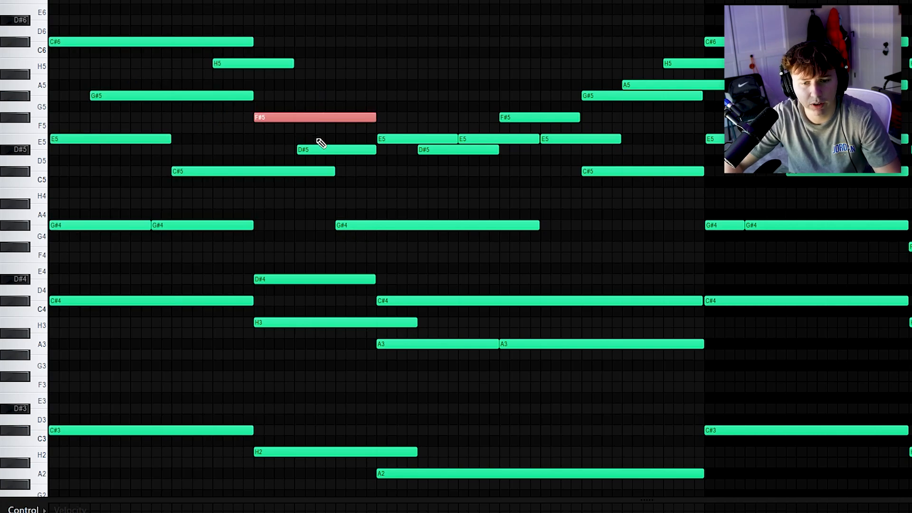
# Select and audition the bass and middle notes of the opening chords
pyautogui.scroll(-3, 303, 435)
pyautogui.moveTo(285, 350); pyautogui.dragTo(247, 395)
pyautogui.scroll(2, 247, 394)
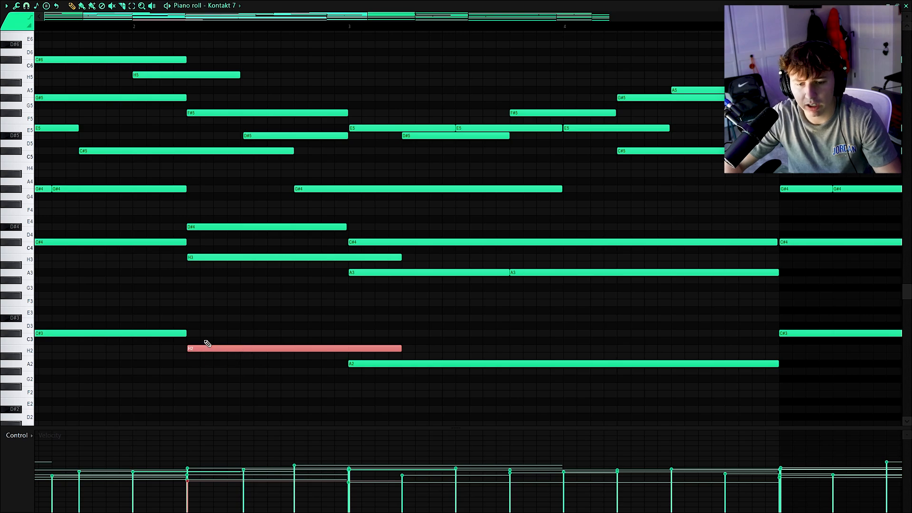
pyautogui.scroll(2, 194, 284)
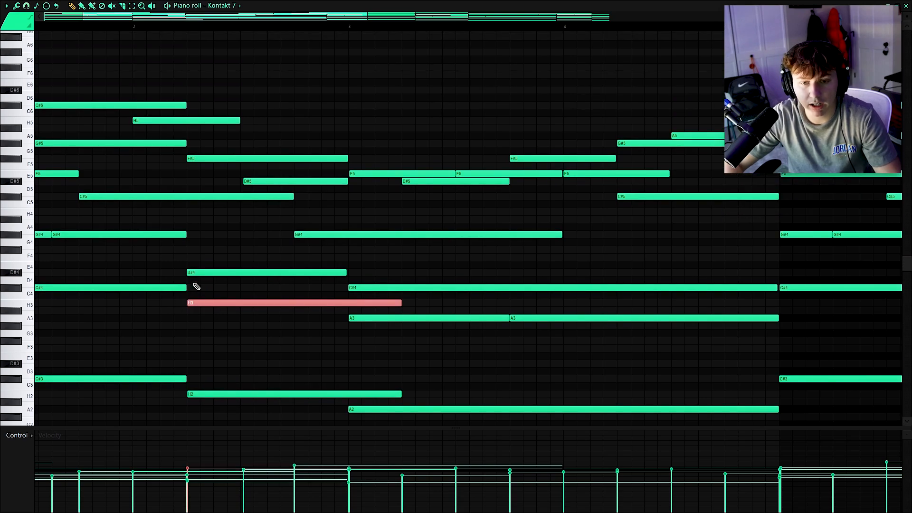
pyautogui.scroll(-2, 192, 284)
pyautogui.scroll(-1, 93, 233)
pyautogui.moveTo(50, 224); pyautogui.dragTo(151, 272)
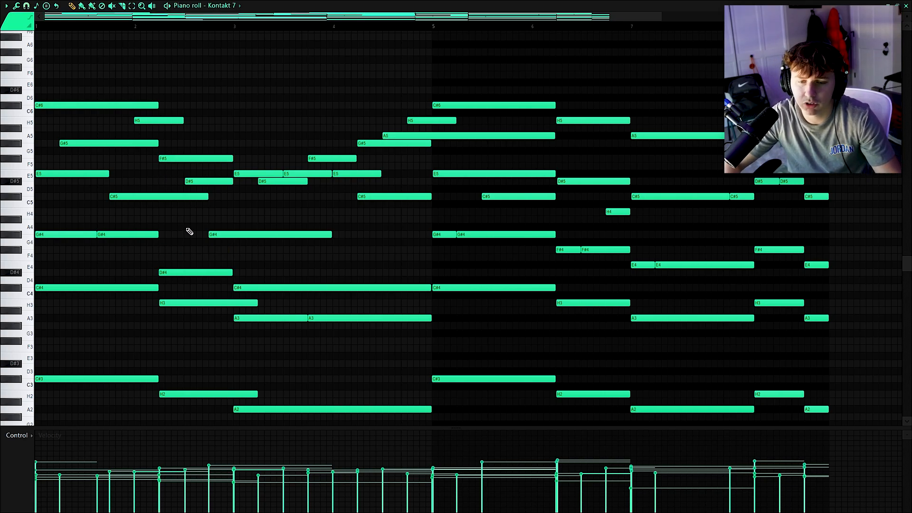
# Audition the C#3 and H2 bass notes of the opening chords
pyautogui.scroll(-1, 191, 231)
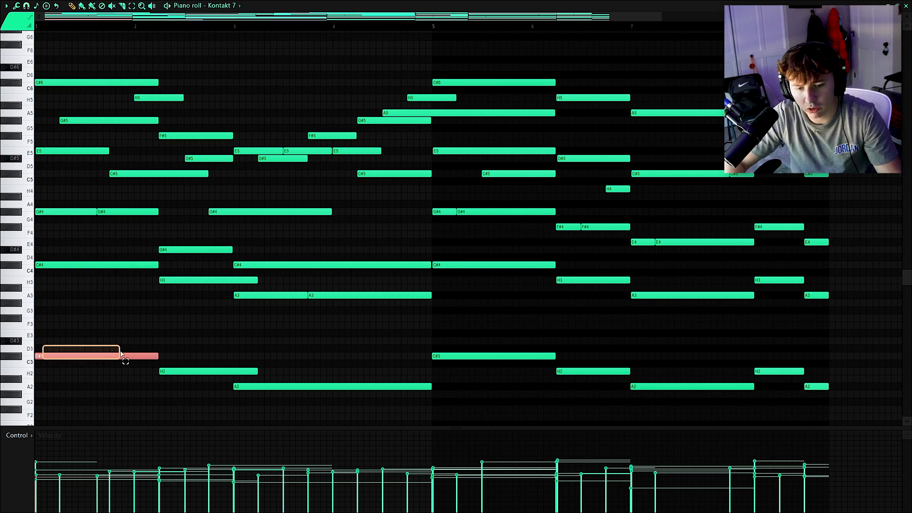
pyautogui.moveTo(172, 361); pyautogui.dragTo(232, 374)
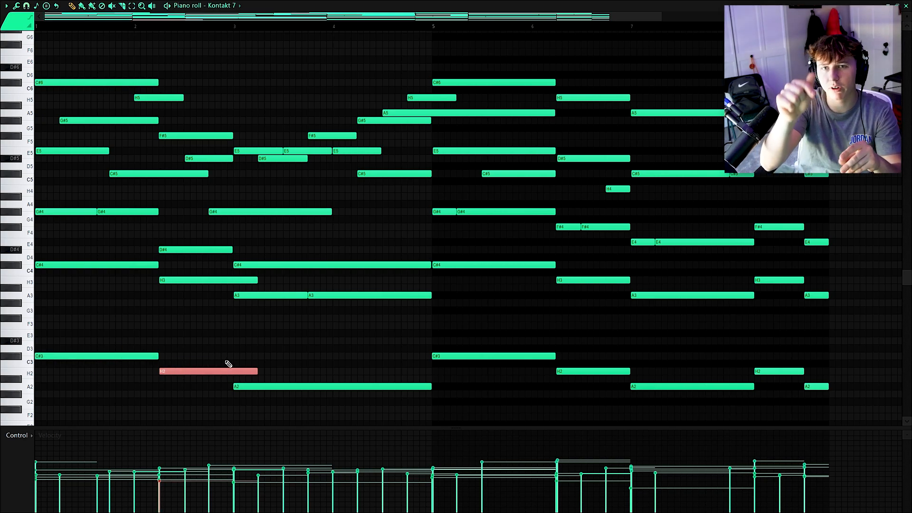
pyautogui.click(53, 341)
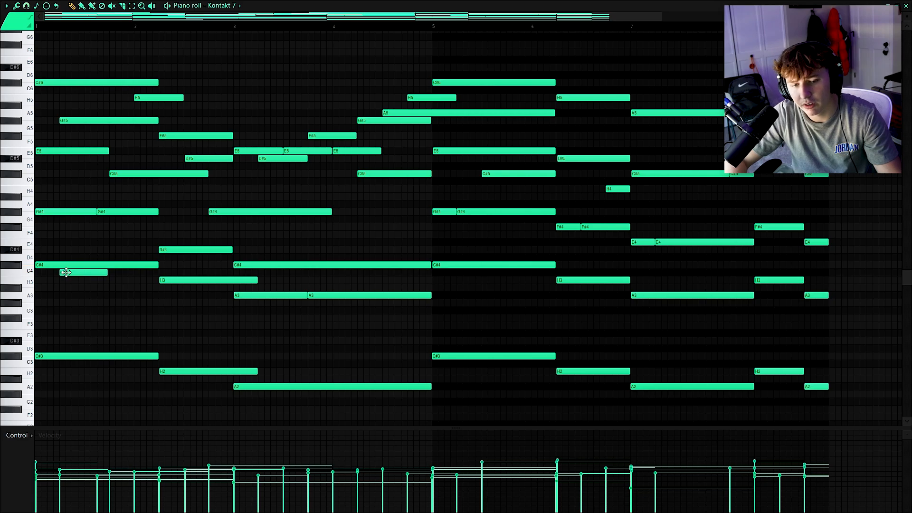
pyautogui.moveTo(120, 306); pyautogui.dragTo(167, 359)
pyautogui.moveTo(109, 344); pyautogui.dragTo(135, 366)
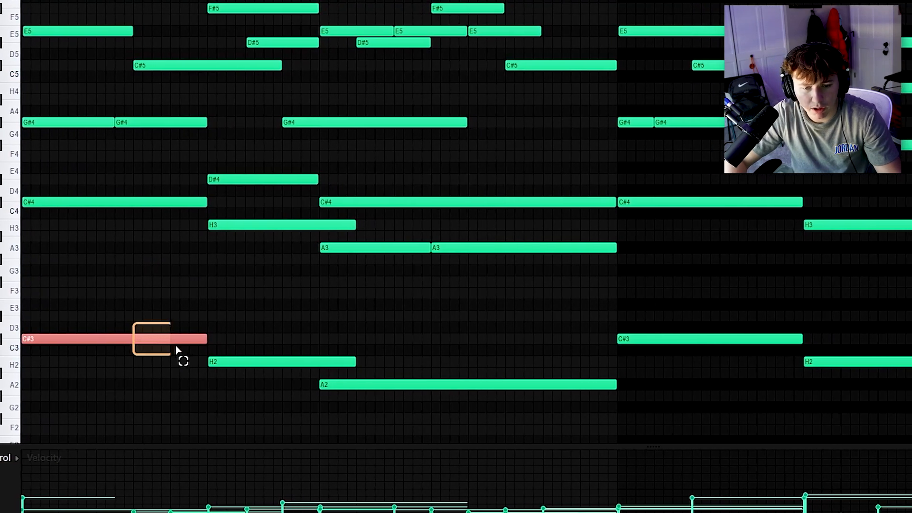
pyautogui.moveTo(229, 349); pyautogui.dragTo(248, 363)
pyautogui.moveTo(376, 374); pyautogui.dragTo(393, 390)
pyautogui.keyDown('ctrl'); pyautogui.click(340, 359); pyautogui.keyUp('ctrl')
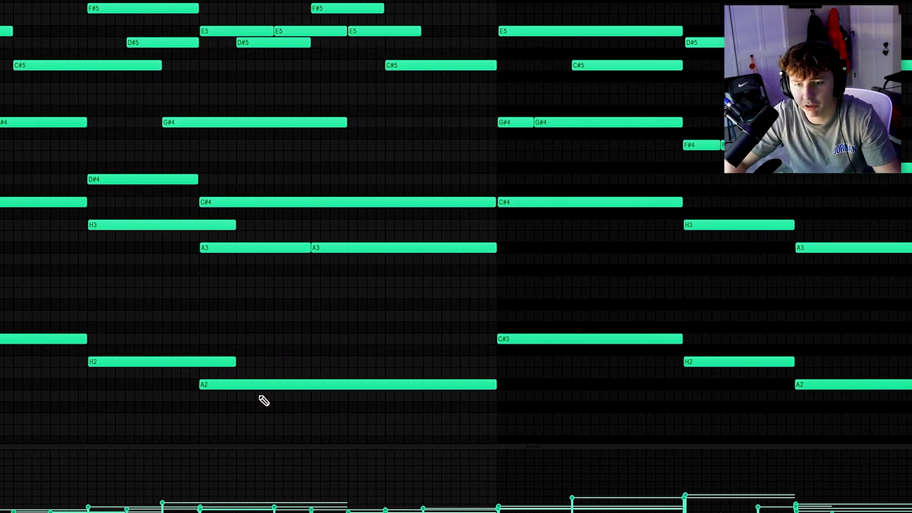
pyautogui.scroll(-1, 280, 412)
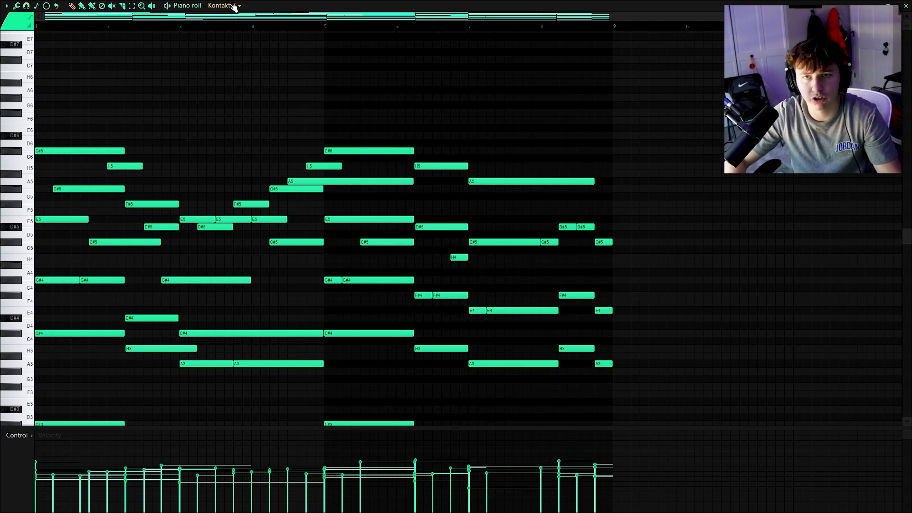
# Select the upper chord notes, including the C#6 at bar 5, and play the pattern from around bar 4
pyautogui.moveTo(337, 118); pyautogui.dragTo(534, 222)
pyautogui.moveTo(305, 119); pyautogui.dragTo(411, 150)
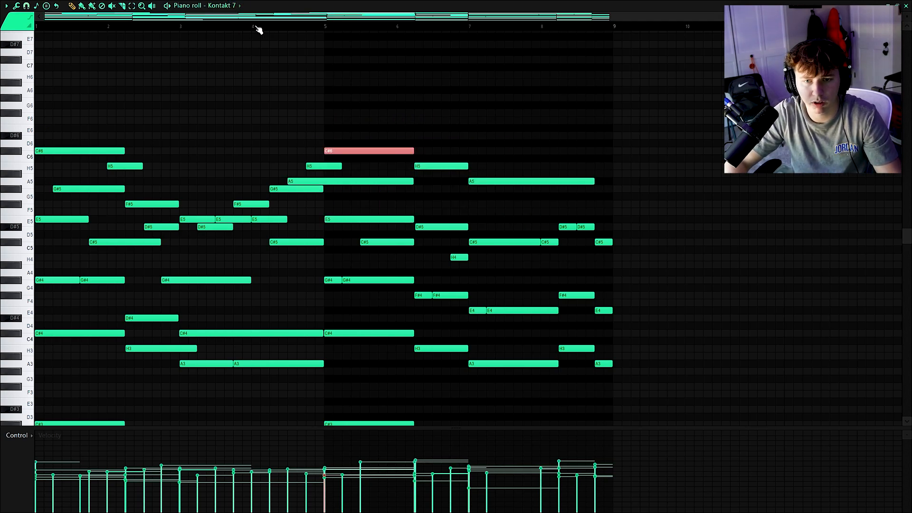
pyautogui.click(256, 30)
pyautogui.press('space')
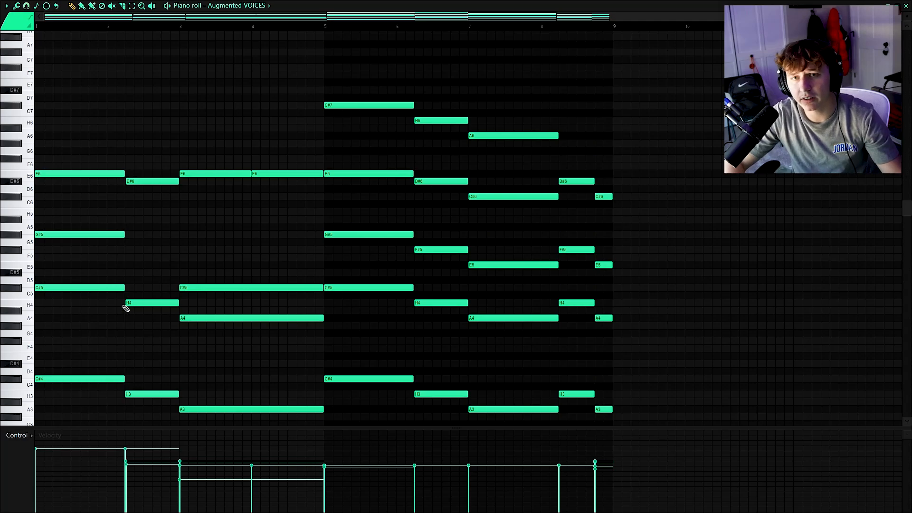
# Play the Augmented VOICES pattern in the piano roll and select its chord notes
pyautogui.press('space')
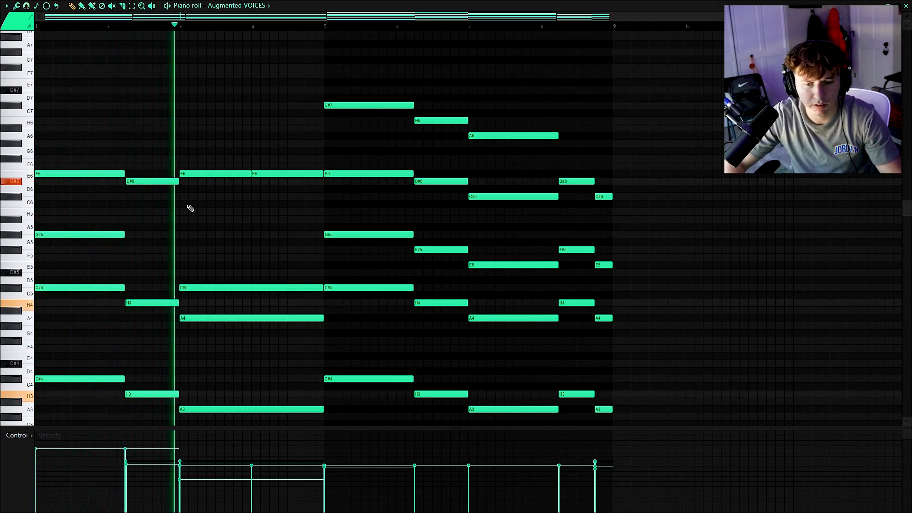
pyautogui.press('space')
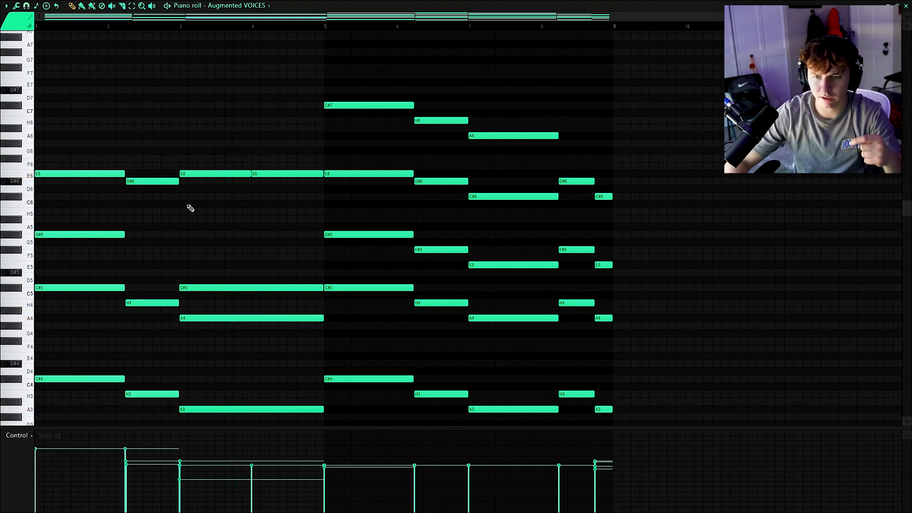
pyautogui.moveTo(74, 195); pyautogui.dragTo(324, 412)
pyautogui.keyDown('ctrl'); pyautogui.click(298, 242); pyautogui.keyUp('ctrl')
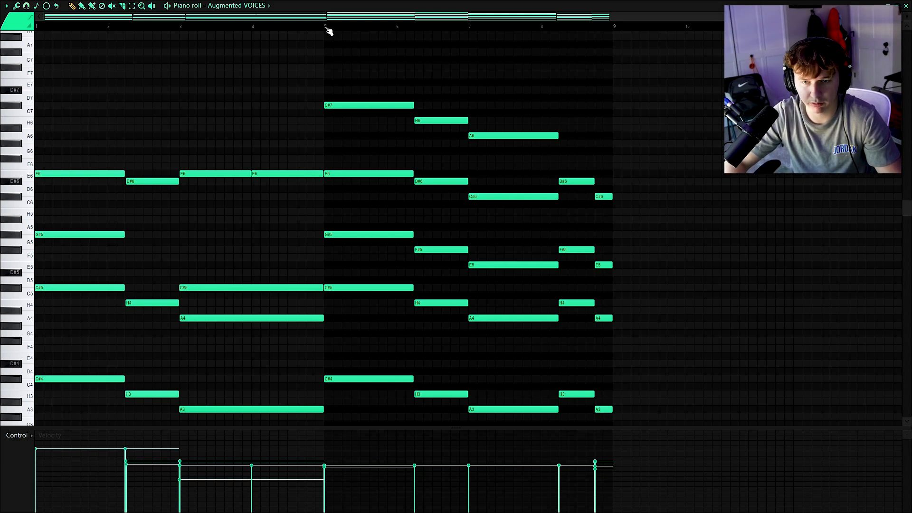
pyautogui.press('space')
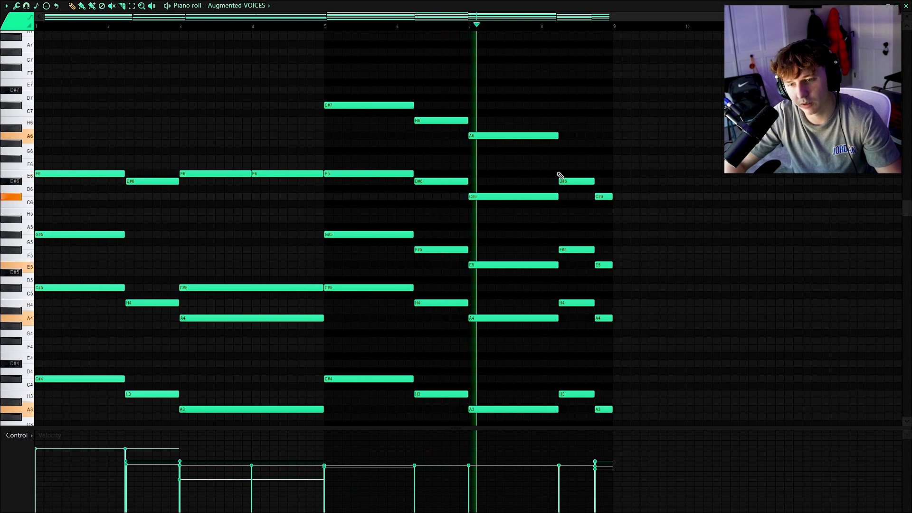
pyautogui.press('space')
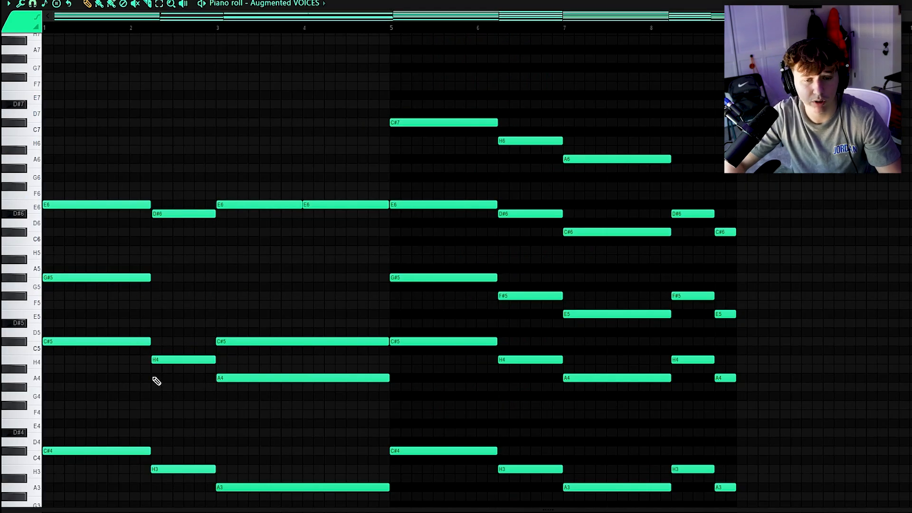
# Select the top C#7, H6 and A6 notes and shift them down two octaves and back up
pyautogui.scroll(-2, 123, 309)
pyautogui.moveTo(42, 364); pyautogui.dragTo(459, 453)
pyautogui.keyDown('ctrl'); pyautogui.click(193, 375); pyautogui.keyUp('ctrl')
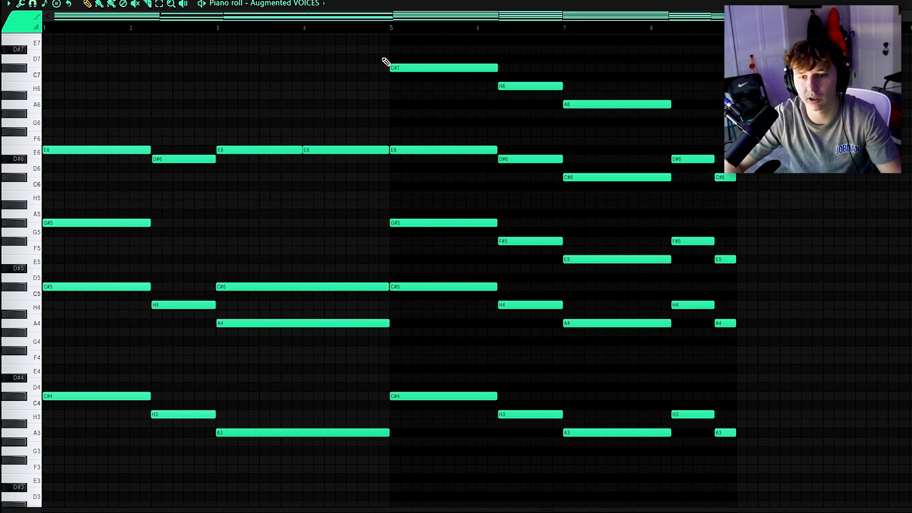
pyautogui.moveTo(409, 55); pyautogui.dragTo(684, 128)
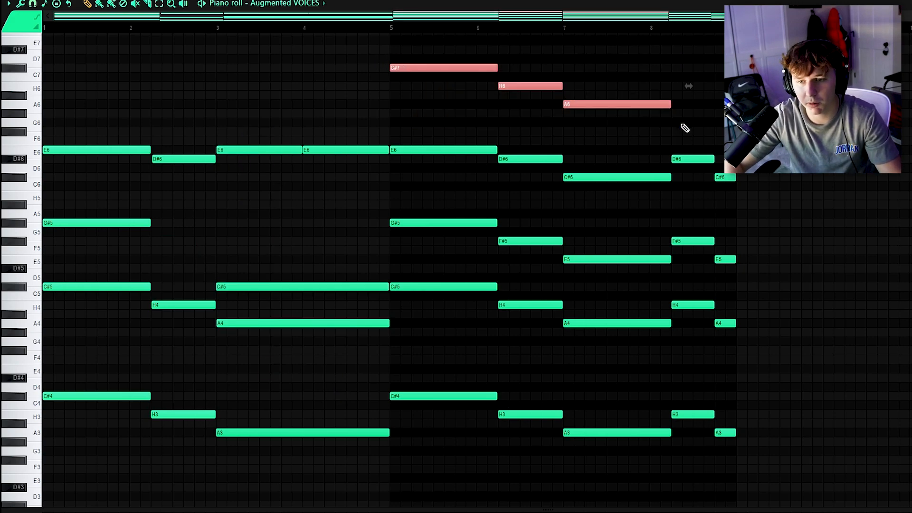
pyautogui.hotkey('ctrl', 'Down')
pyautogui.hotkey('ctrl', 'Down')
pyautogui.hotkey('ctrl', 'Up')
pyautogui.hotkey('ctrl', 'Up')
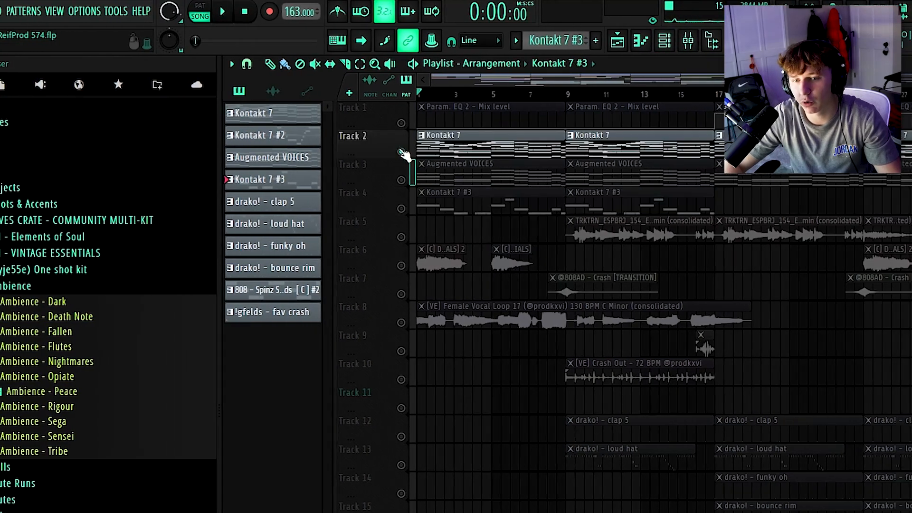
# Open the Kontakt 7 instrument from the channel rack
pyautogui.click(418, 148)
pyautogui.click(638, 41)
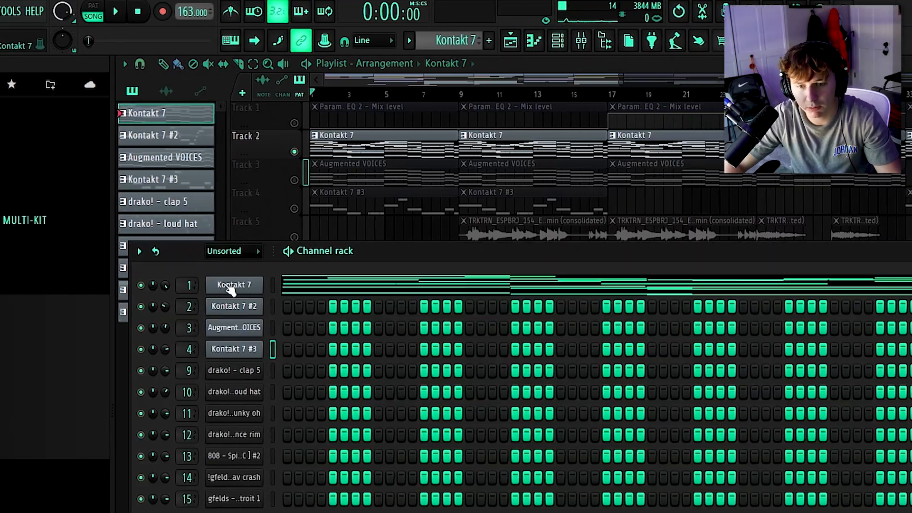
pyautogui.click(312, 288)
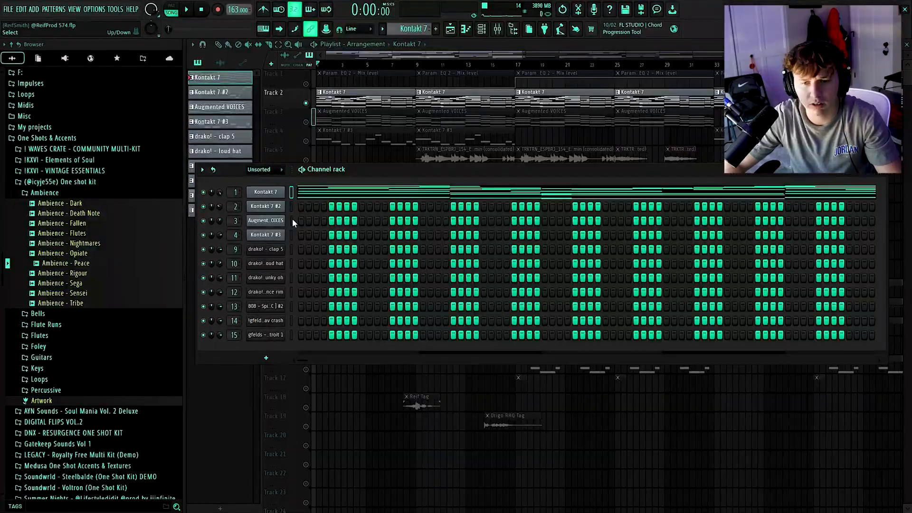
# Inspect insert 3's effect chain by opening its Fruity parametric EQ 2 and ValhallaVintageVerb plugins
pyautogui.click(267, 220)
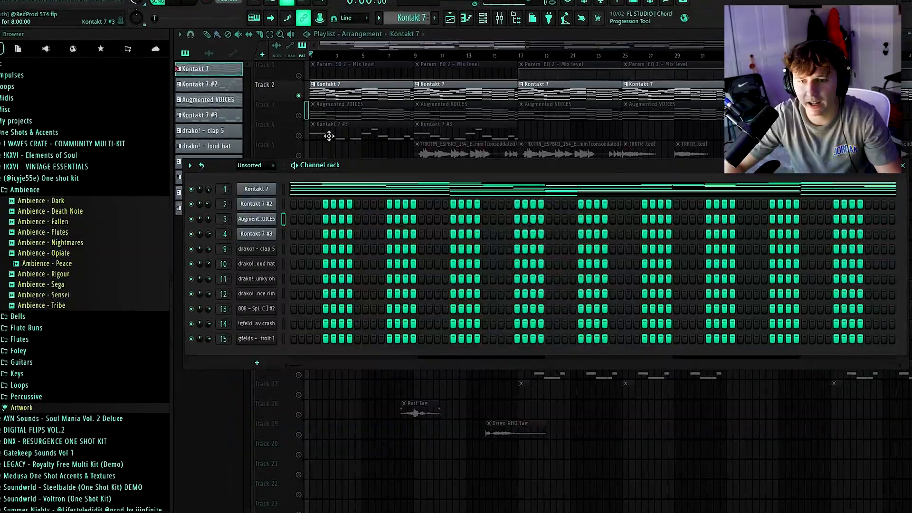
pyautogui.click(888, 235)
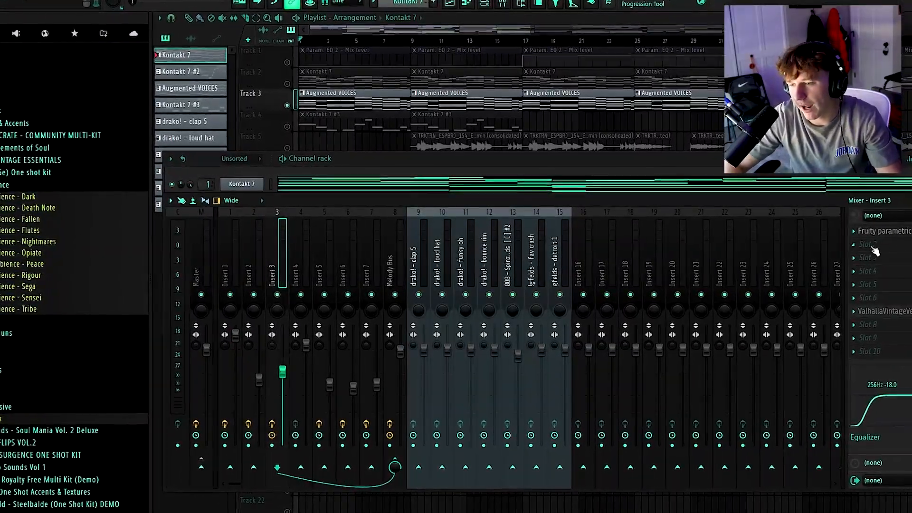
pyautogui.click(899, 232)
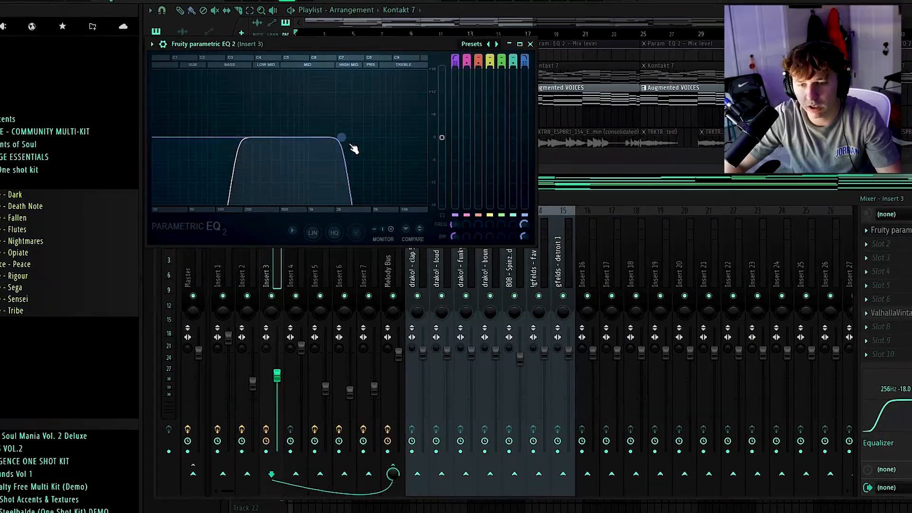
pyautogui.click(532, 40)
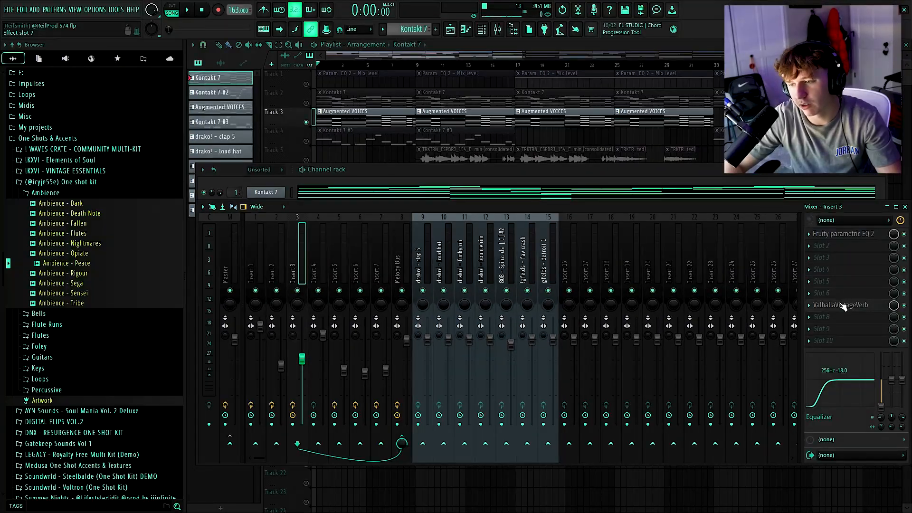
pyautogui.click(839, 305)
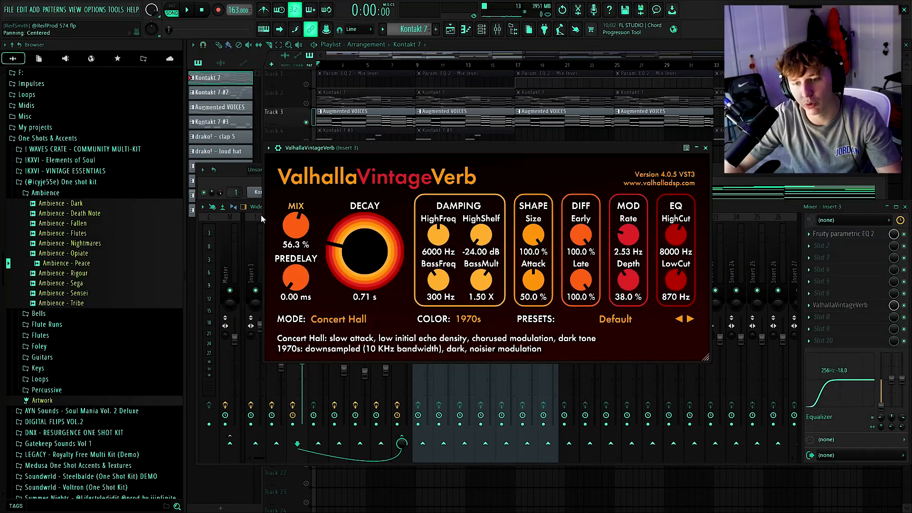
pyautogui.click(706, 147)
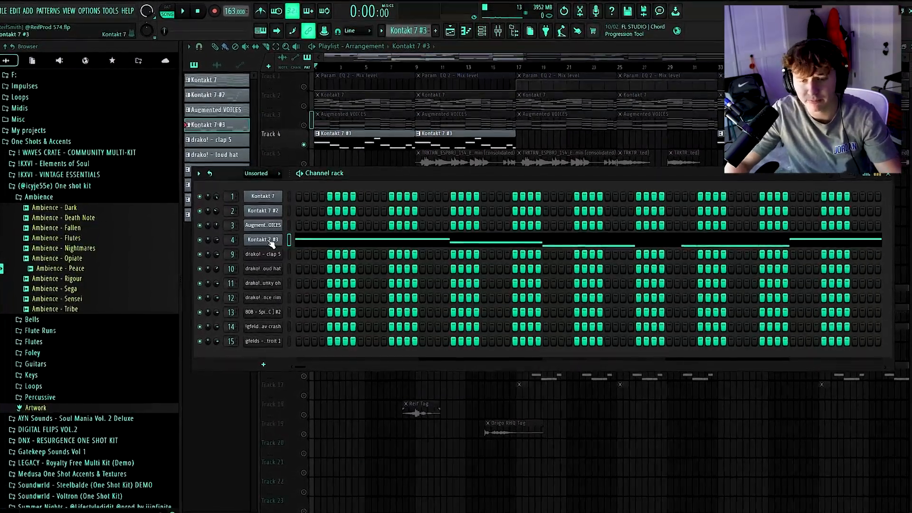
# Inspect the Scarbee Rickenbacker Bass loaded in Kontakt 7 #3, then play the arrangement from the playlist
pyautogui.click(264, 238)
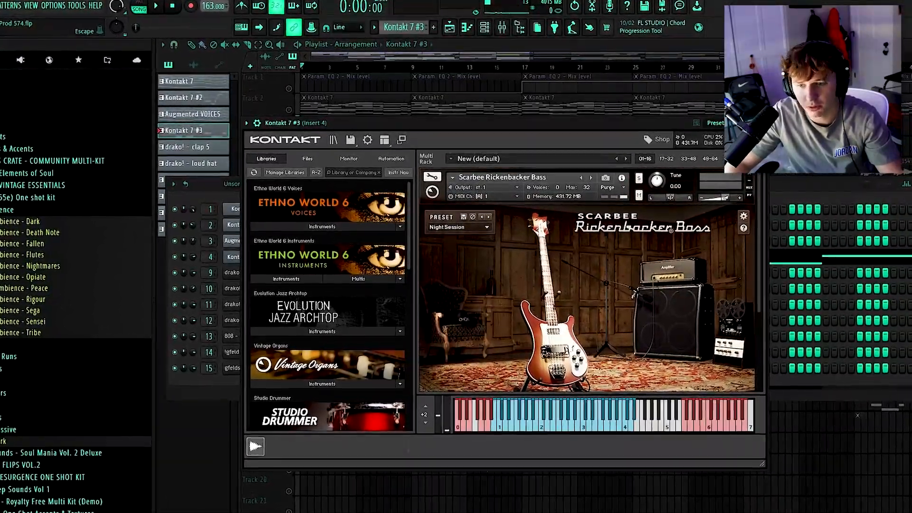
pyautogui.click(766, 124)
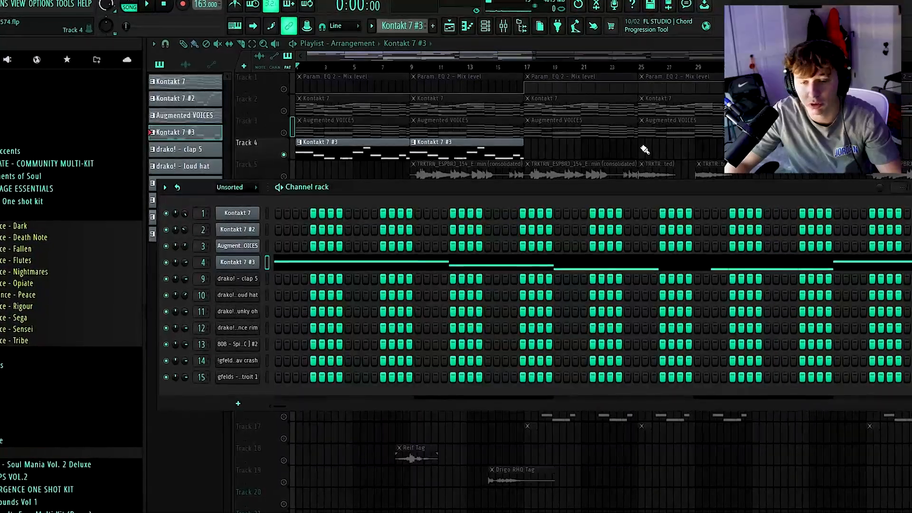
pyautogui.click(503, 26)
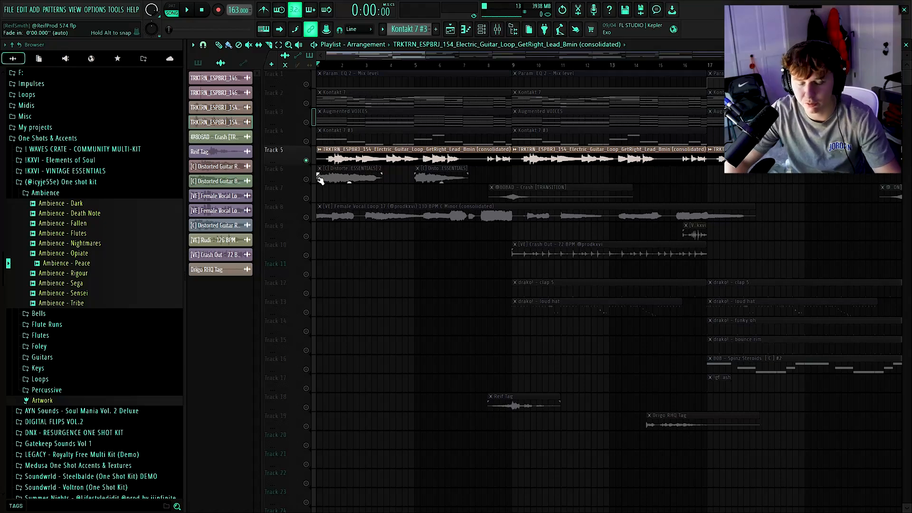
pyautogui.press('space')
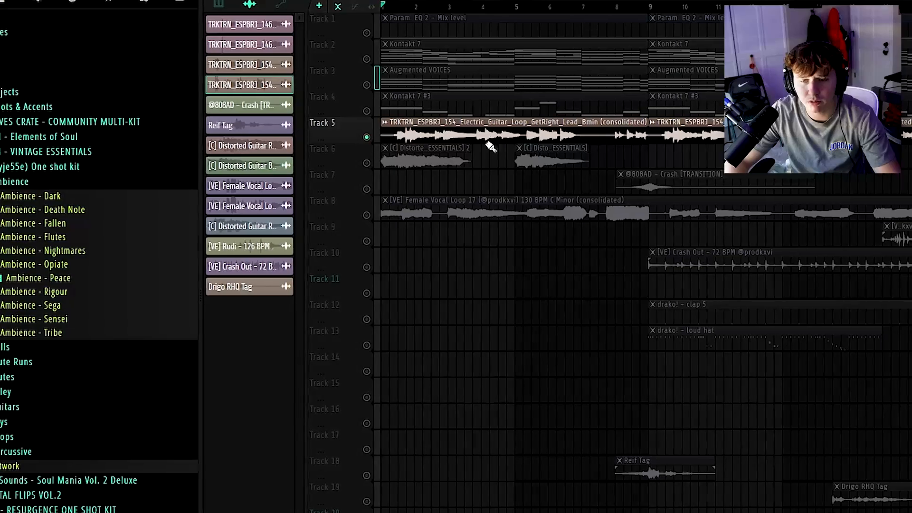
# Open the settings of the electric guitar loop clip on track 5 and close them
pyautogui.scroll(1, 406, 159)
pyautogui.doubleClick(488, 122)
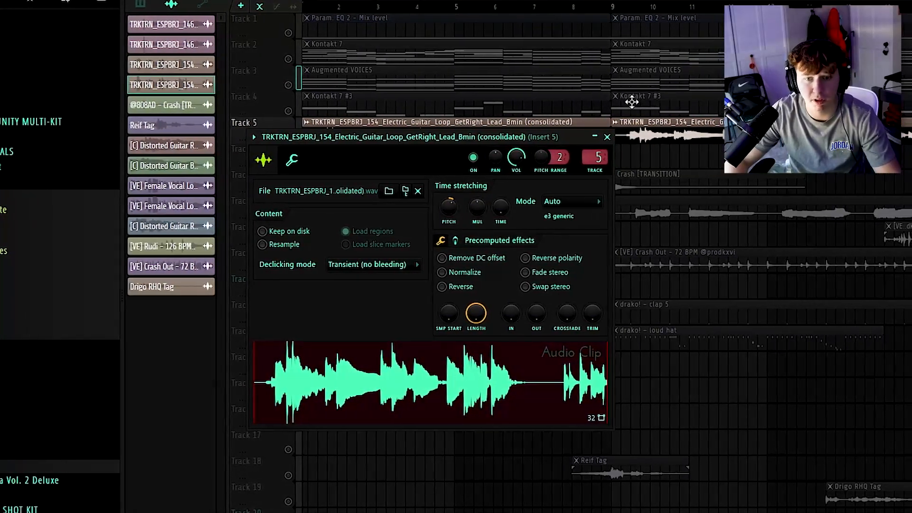
pyautogui.click(606, 136)
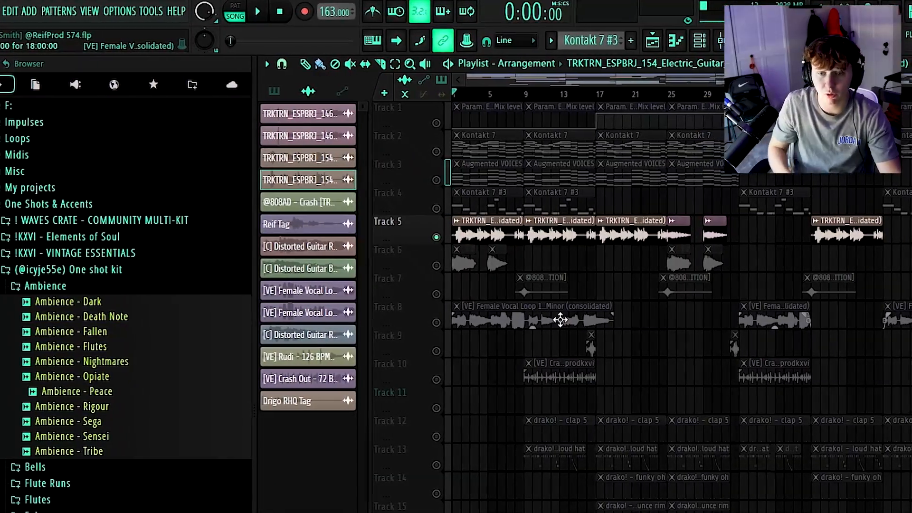
# Delete a guitar clip on track 5 and drag another guitar clip earlier along the track
pyautogui.rightClick(588, 233)
pyautogui.moveTo(751, 234); pyautogui.dragTo(515, 221)
pyautogui.click(487, 84)
# Open the Sentiment Lead Bmaj guitar clip's settings, then play and stop the section
pyautogui.doubleClick(571, 230)
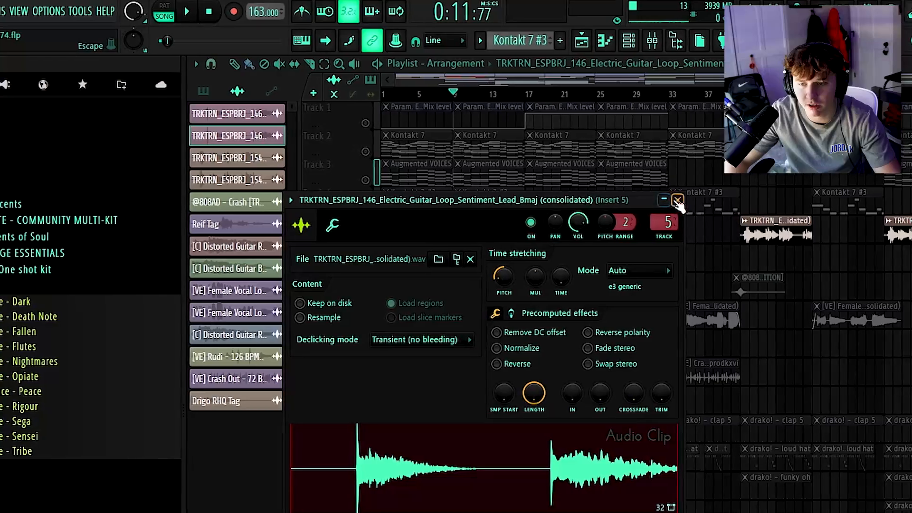
pyautogui.click(678, 201)
pyautogui.press('space')
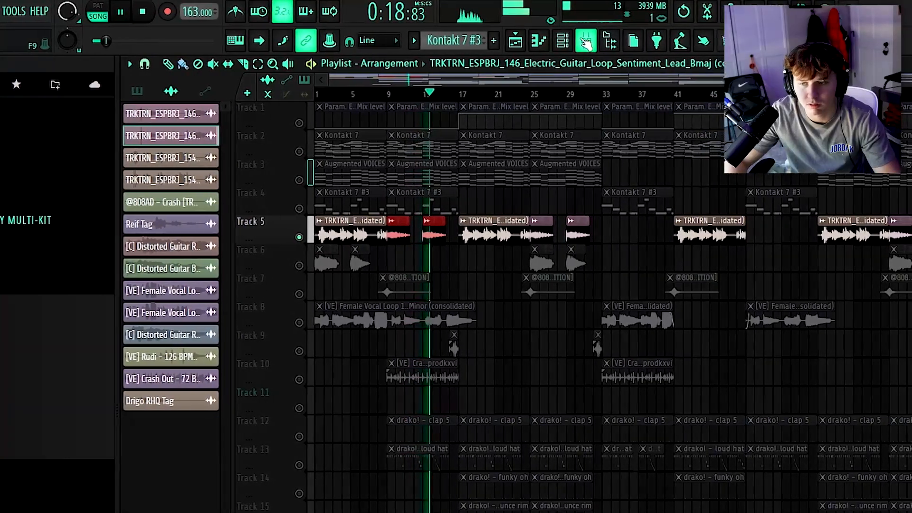
pyautogui.press('space')
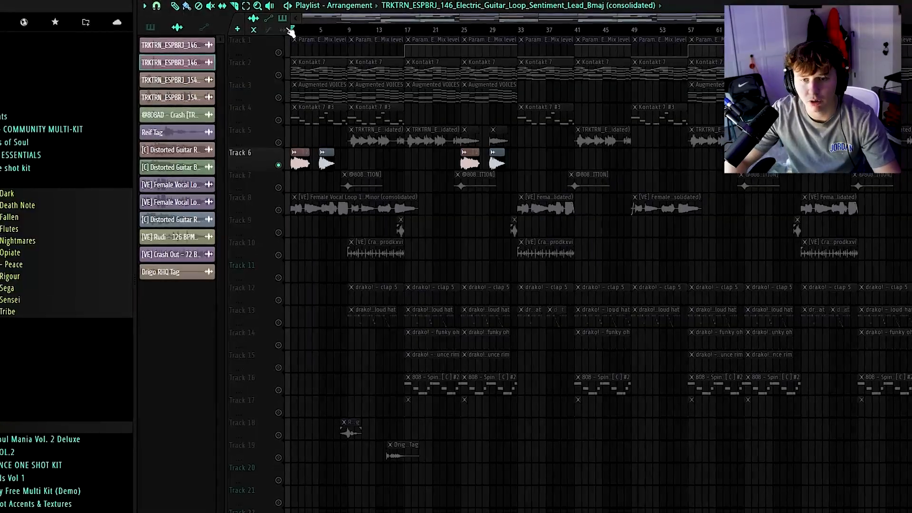
# Open the Distorted Guitar Riff 2 clip on track 6 and view its mixer insert 7
pyautogui.doubleClick(301, 160)
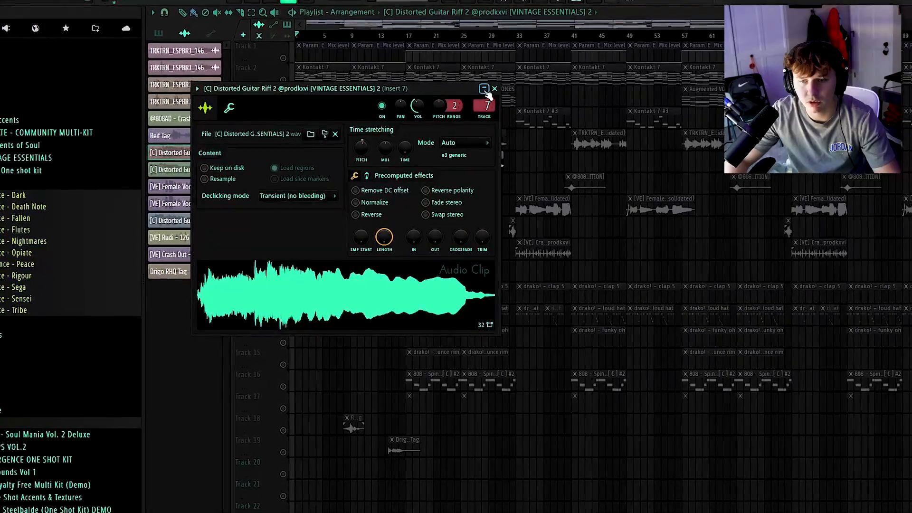
pyautogui.click(484, 90)
pyautogui.press('F9')
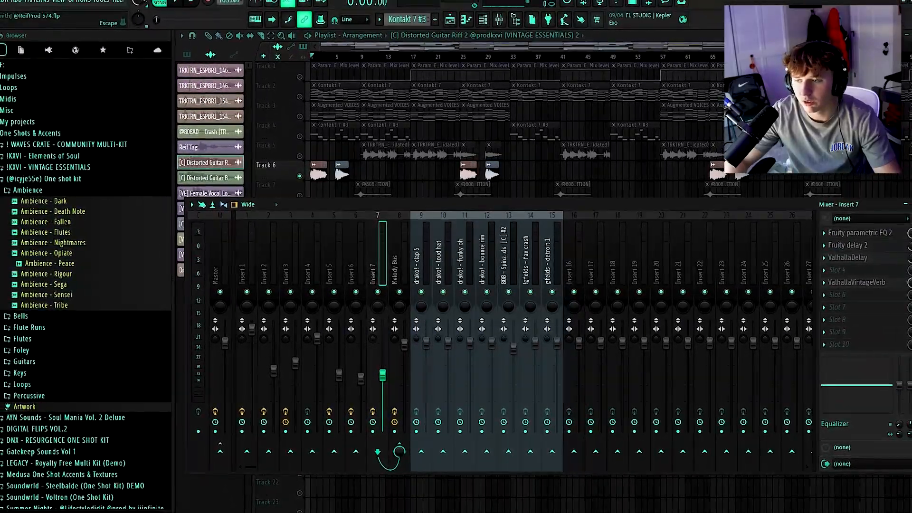
pyautogui.click(911, 204)
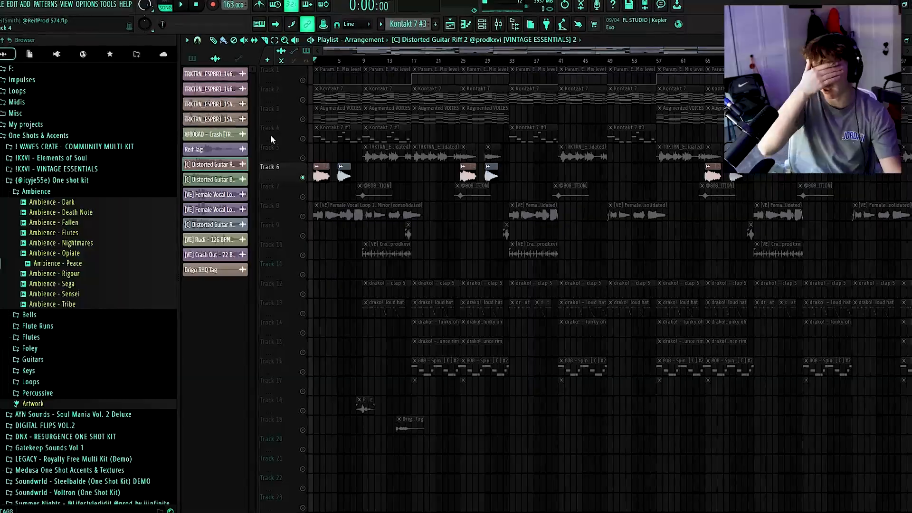
# Play the arrangement with track 6's distorted guitar riffs in view and reopen the riff clip's settings
pyautogui.scroll(3, 326, 206)
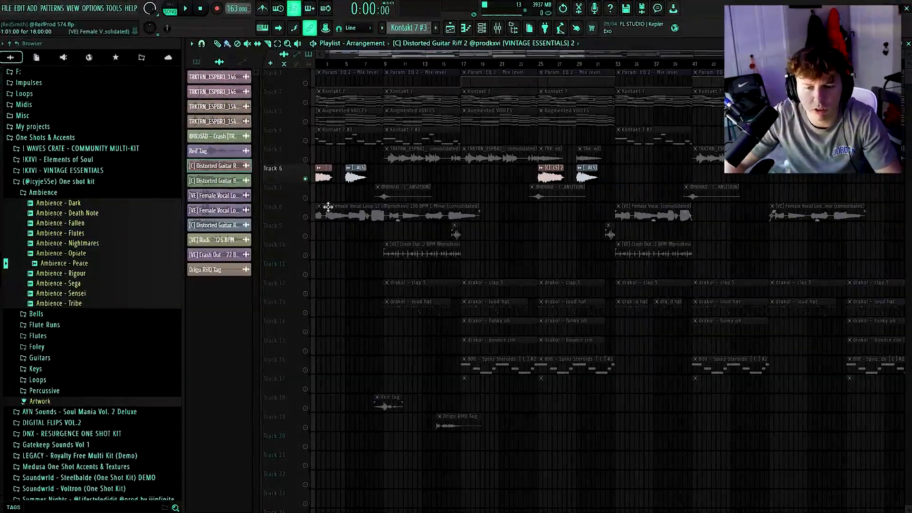
pyautogui.scroll(4, 328, 206)
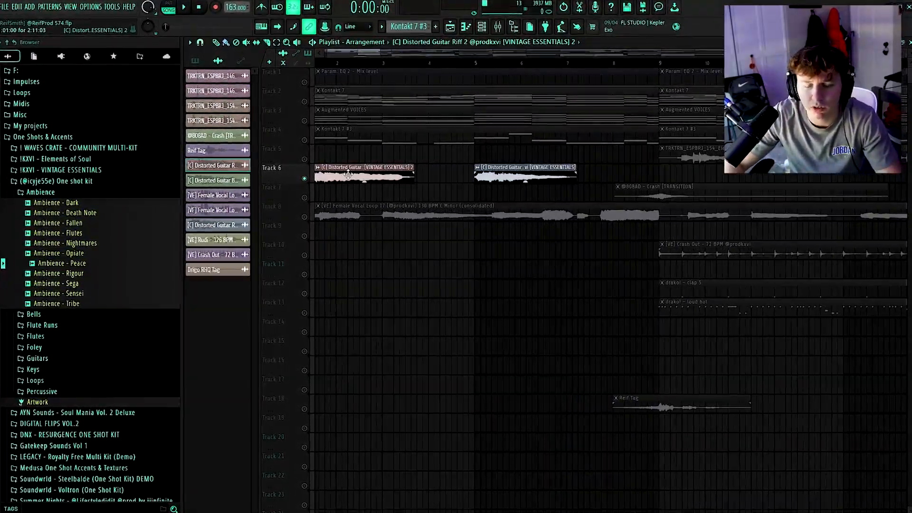
pyautogui.scroll(-5, 341, 181)
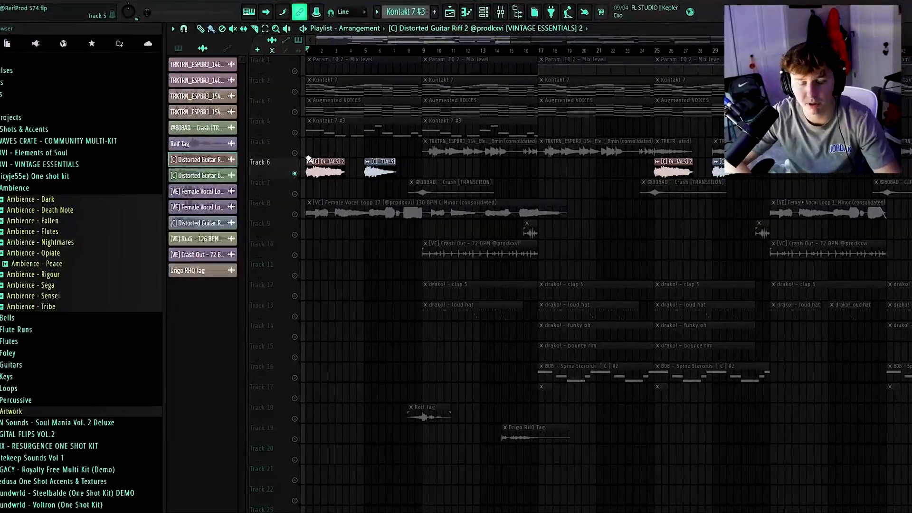
pyautogui.press('space')
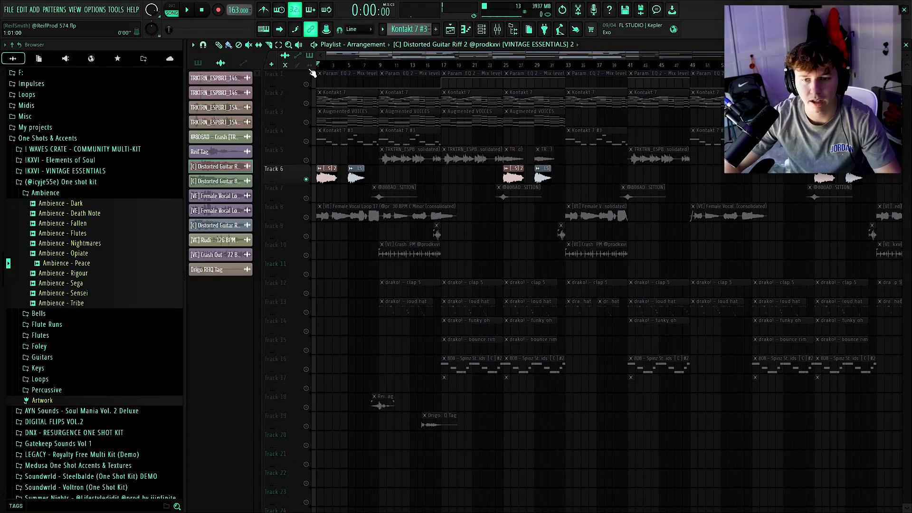
pyautogui.doubleClick(326, 178)
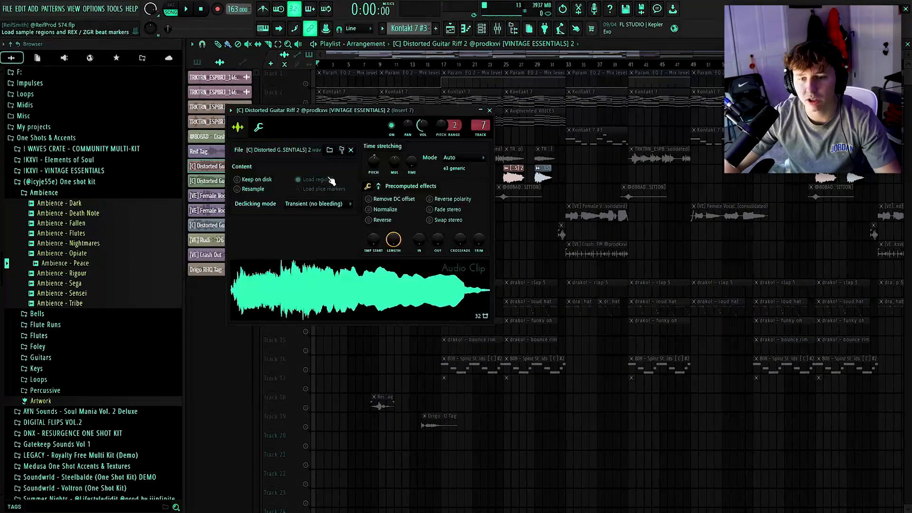
pyautogui.click(490, 109)
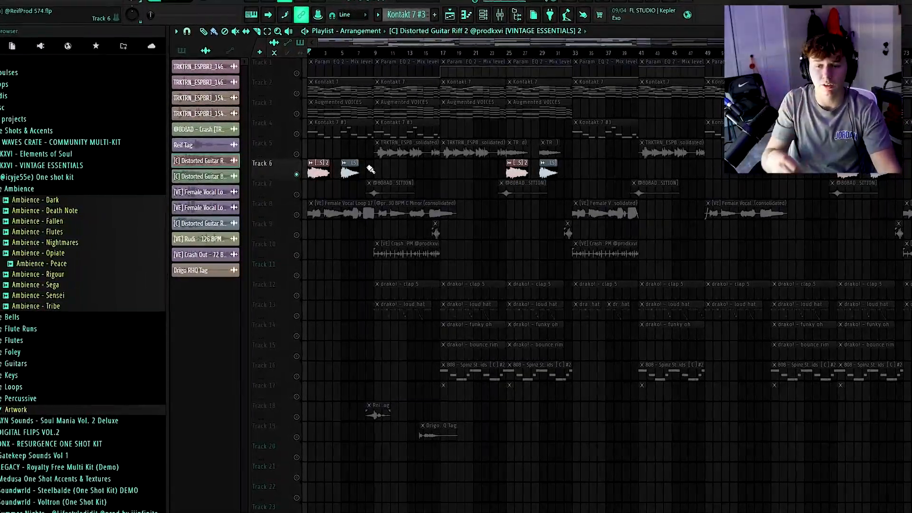
# Solo the distorted guitar track, then the female vocal loop on track 8, and play it
pyautogui.rightClick(295, 173)
pyautogui.rightClick(295, 173)
pyautogui.rightClick(295, 173)
pyautogui.click(291, 213)
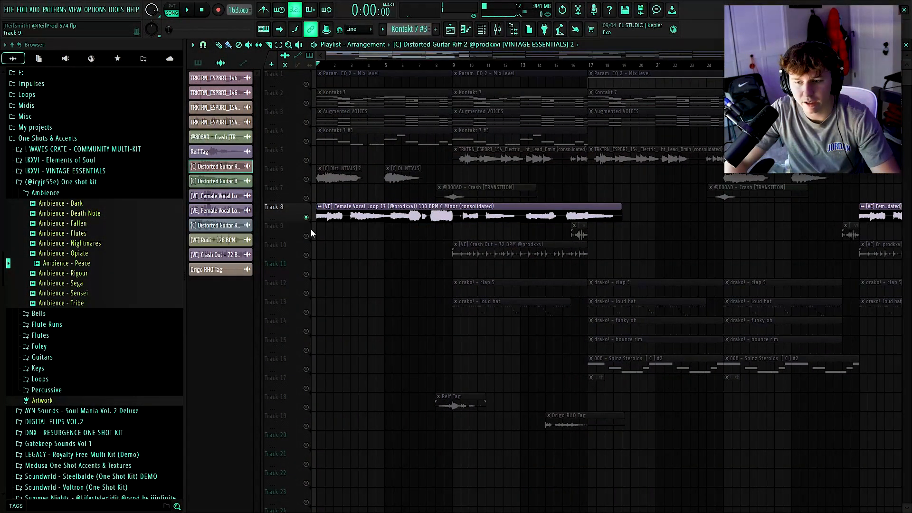
pyautogui.scroll(-5, 312, 229)
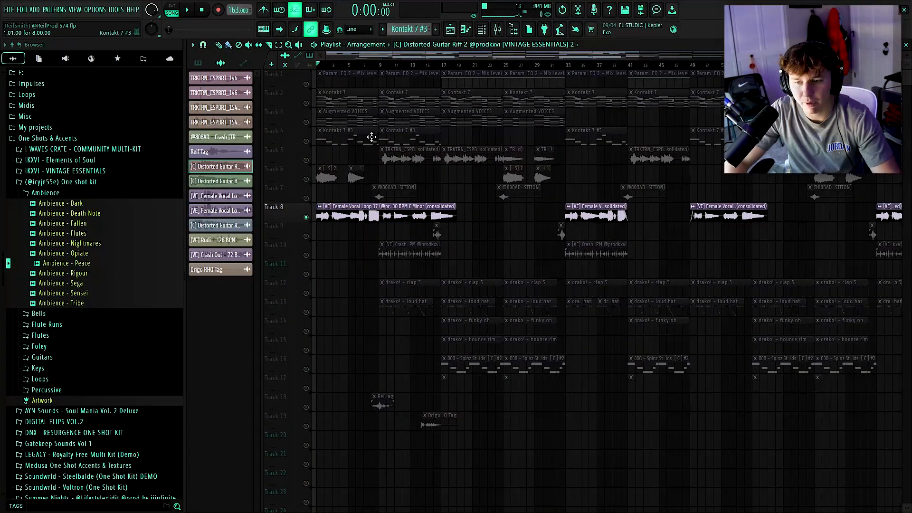
pyautogui.scroll(4, 339, 189)
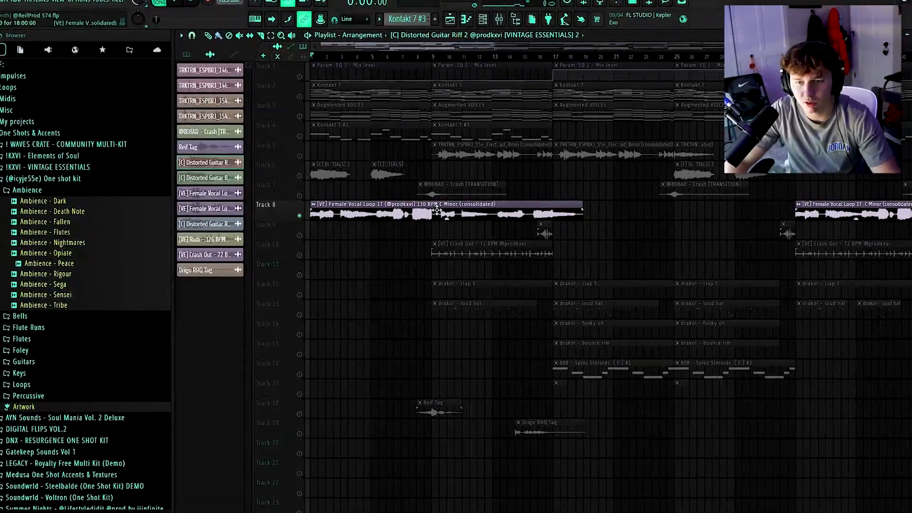
pyautogui.press('space')
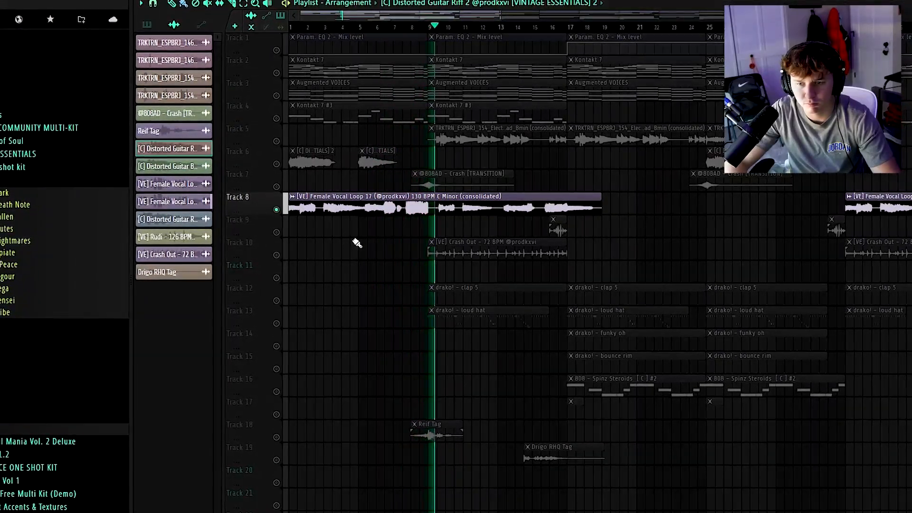
# Inspect the vocal's mixer insert 6 effects: Fruity parametric EQ 2, ValhallaDelay and ValhallaVintageVerb
pyautogui.press('F9')
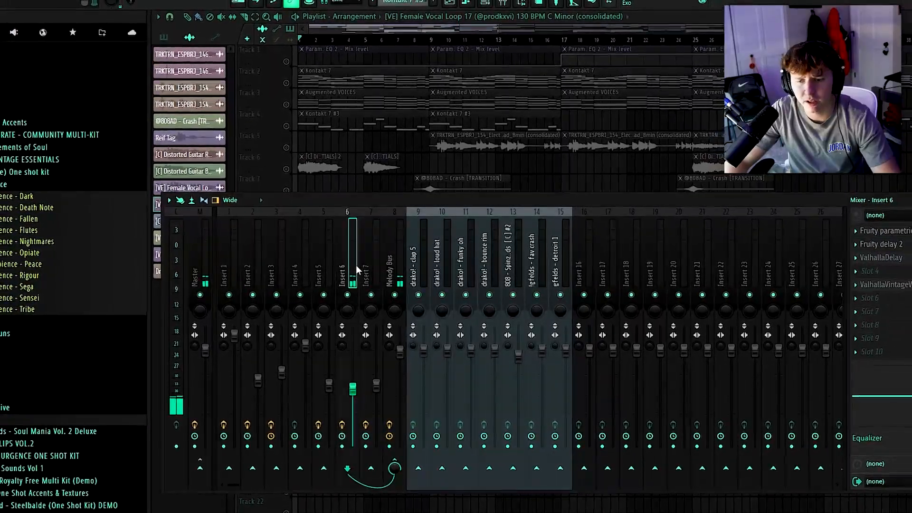
pyautogui.click(903, 231)
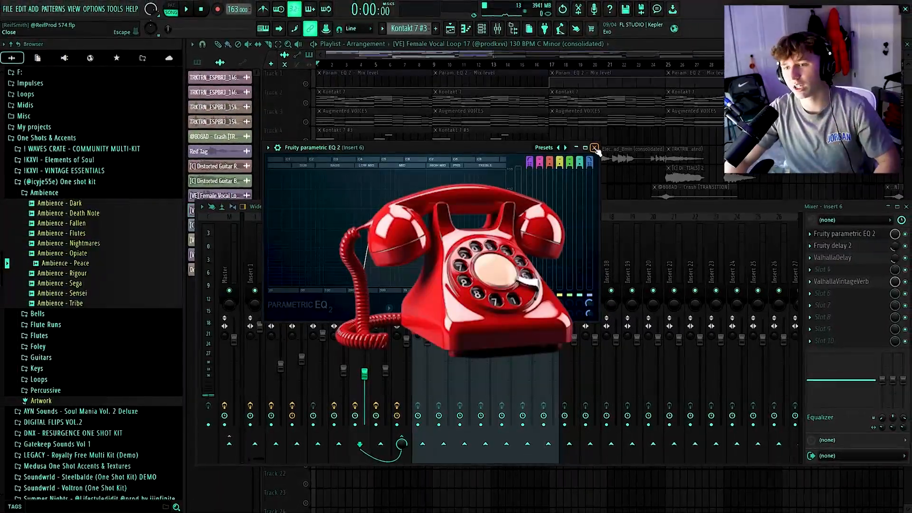
pyautogui.click(594, 148)
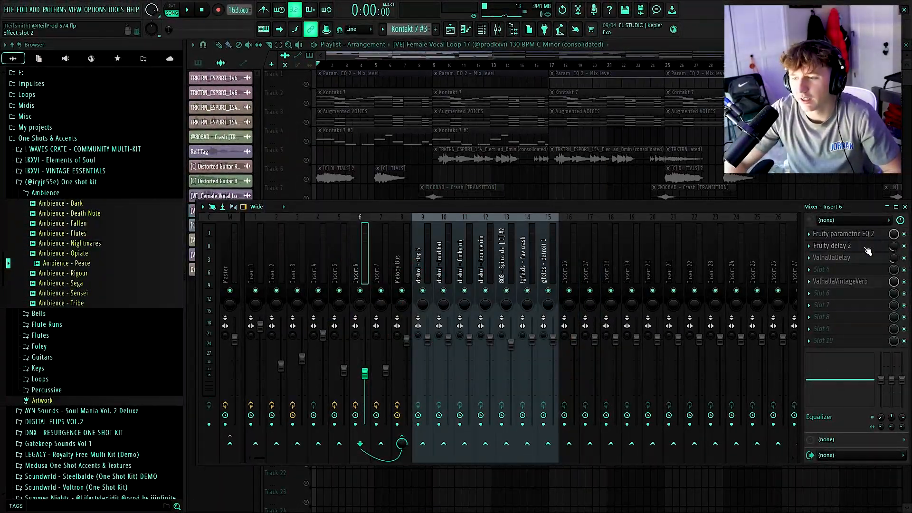
pyautogui.click(867, 259)
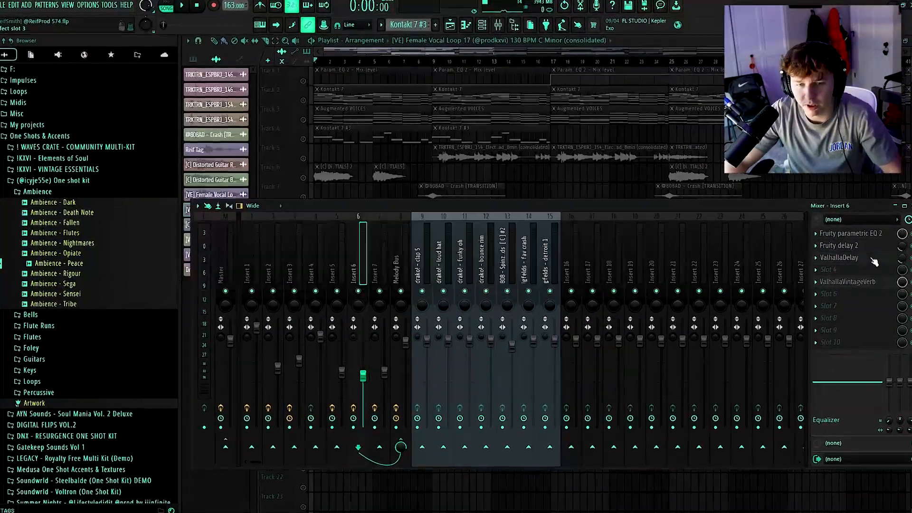
pyautogui.click(834, 282)
pyautogui.click(666, 104)
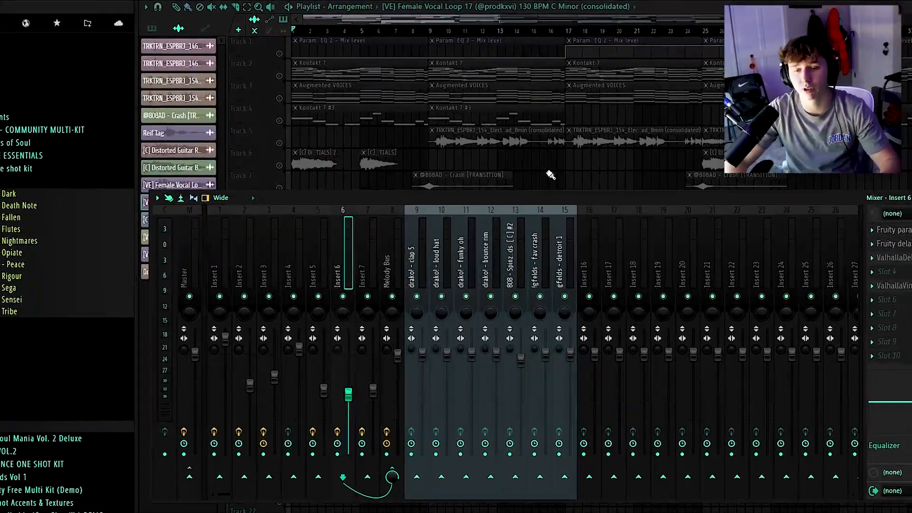
pyautogui.press('F9')
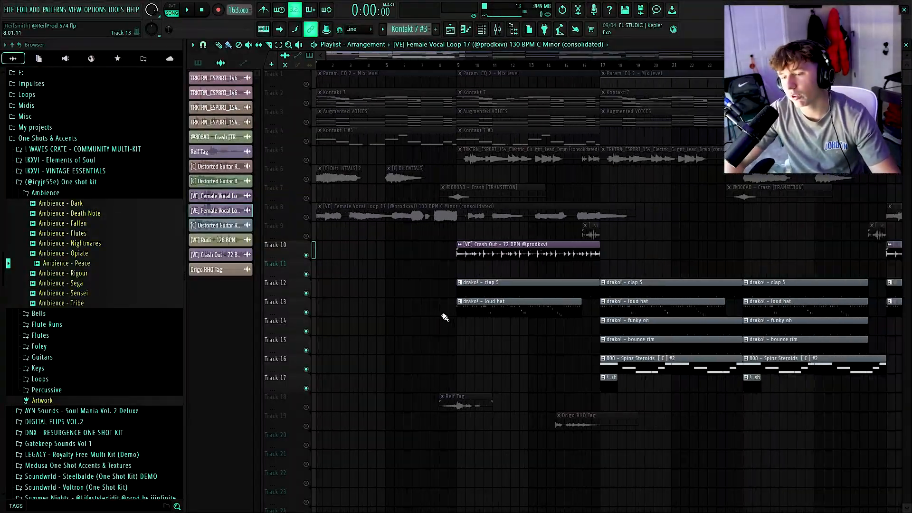
# Solo the Crash Out vocal on track 10, play it, and toggle track 9's solo
pyautogui.scroll(-1, 445, 317)
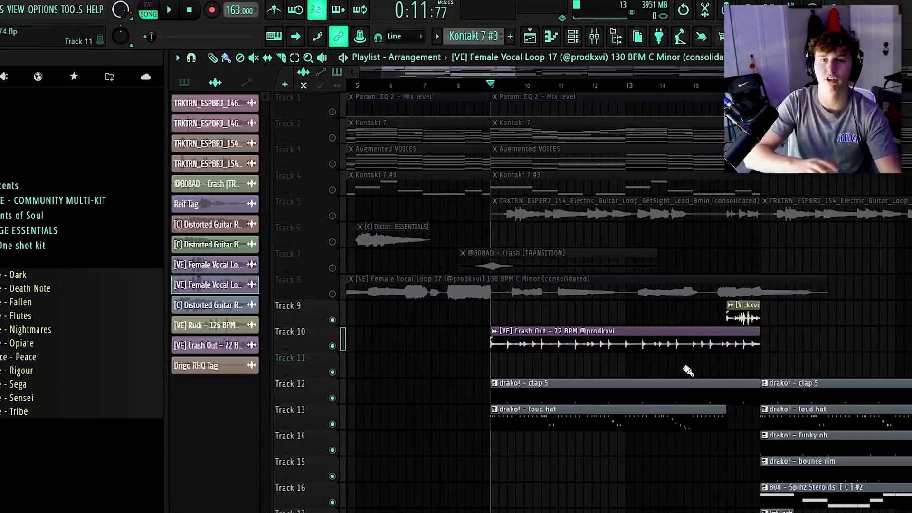
pyautogui.rightClick(315, 347)
pyautogui.rightClick(315, 346)
pyautogui.press('space')
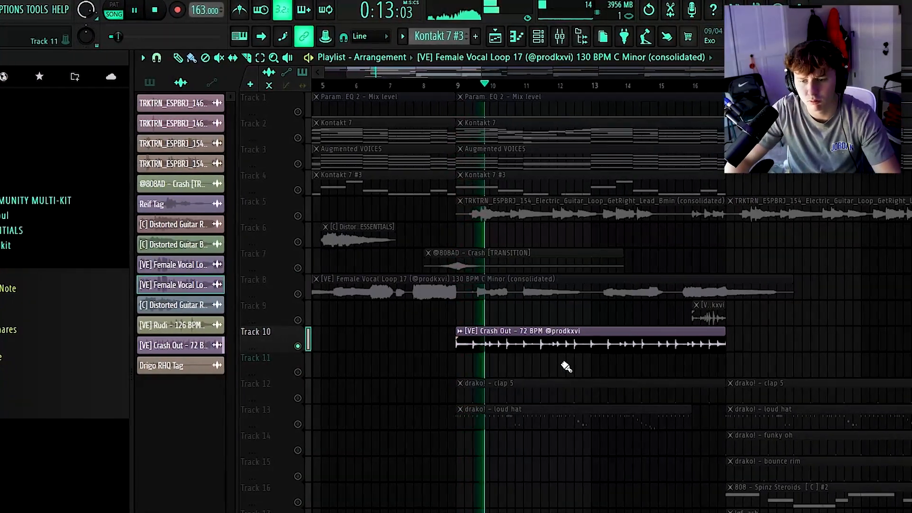
pyautogui.click(298, 319)
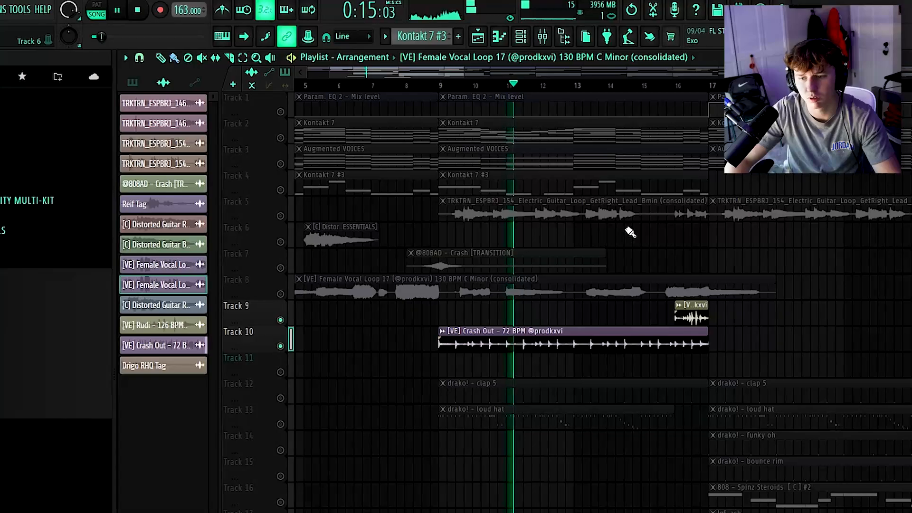
# Stop playback and open the drako! clap 5 pattern on track 12 in the piano roll, then close it
pyautogui.press('space')
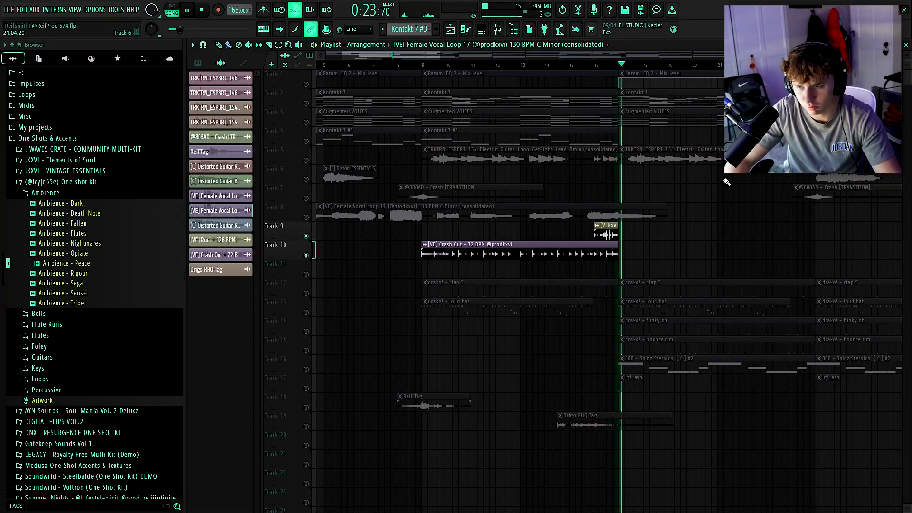
pyautogui.doubleClick(449, 292)
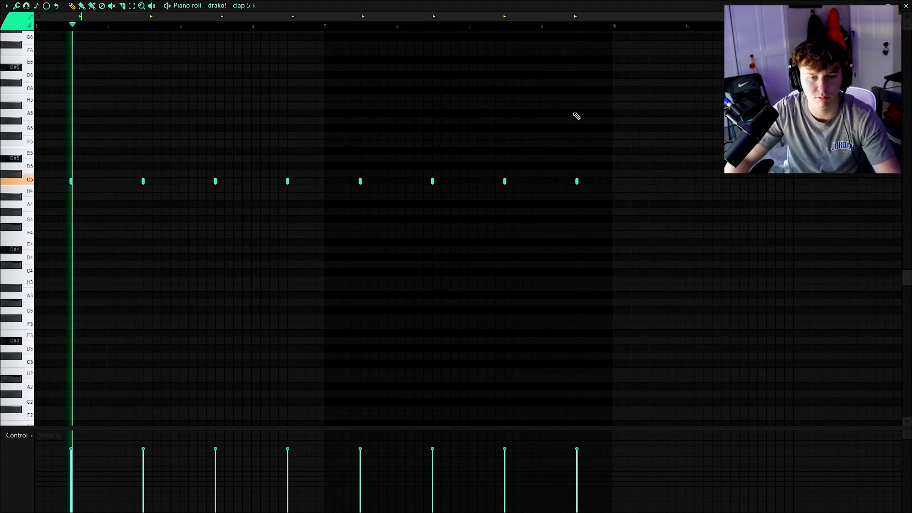
pyautogui.click(906, 6)
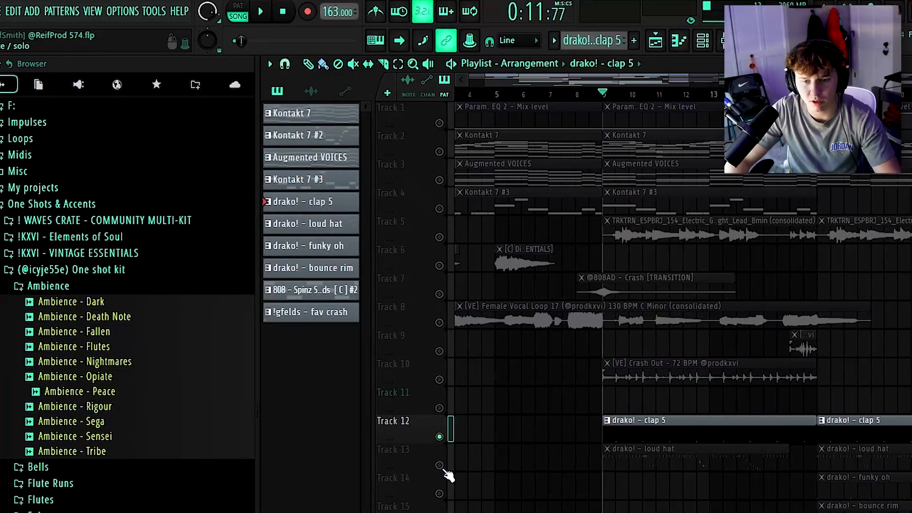
# Open the drako! loud hat pattern in the piano roll and play it
pyautogui.doubleClick(784, 461)
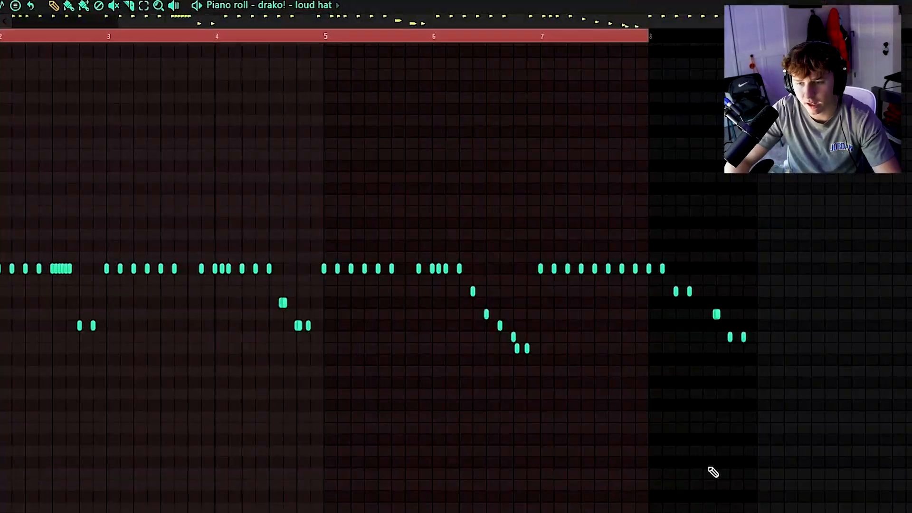
pyautogui.scroll(-2, 266, 403)
pyautogui.press('space')
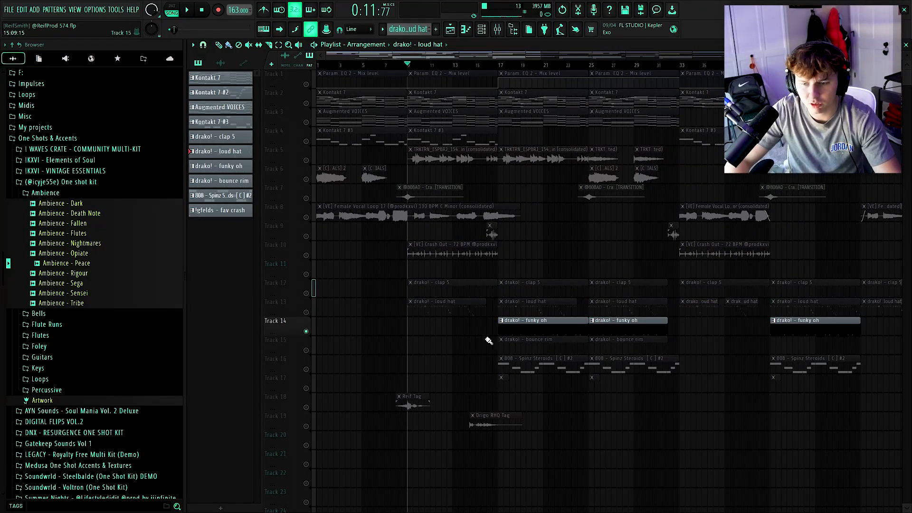
# Open the drako! funky oh pattern on track 14 in the piano roll, play it, and close it
pyautogui.scroll(3, 489, 341)
pyautogui.doubleClick(538, 328)
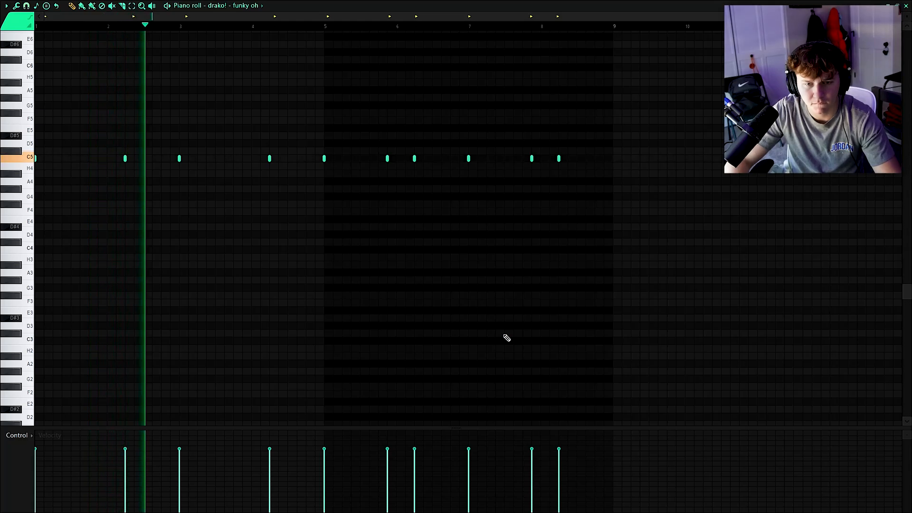
pyautogui.press('space')
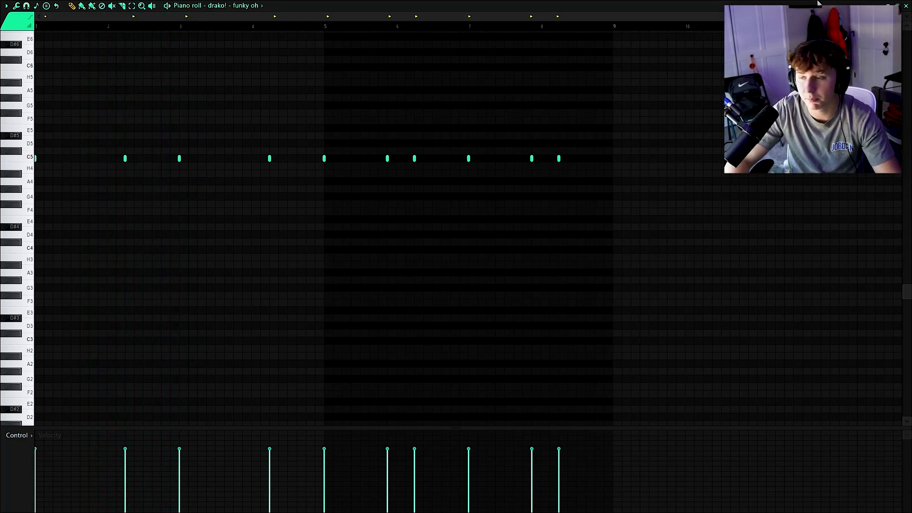
pyautogui.click(906, 6)
# Solo track 15 and preview the drako! bounce rim pattern in the piano roll, then return to the playlist
pyautogui.click(305, 350)
pyautogui.scroll(2, 346, 350)
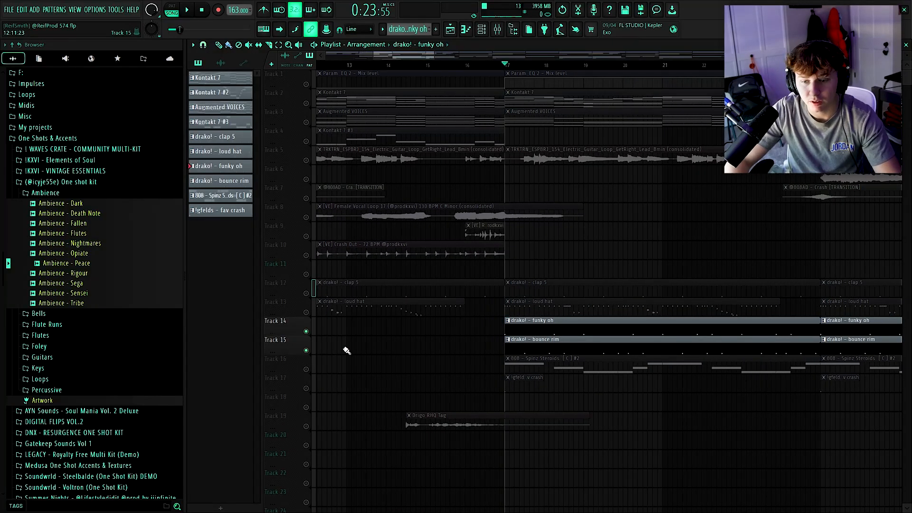
pyautogui.doubleClick(543, 340)
pyautogui.press('space')
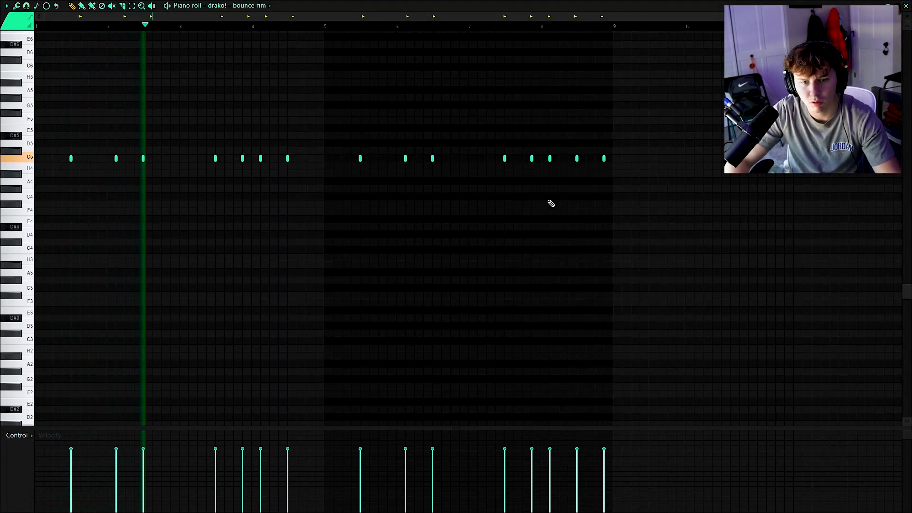
pyautogui.press('F5')
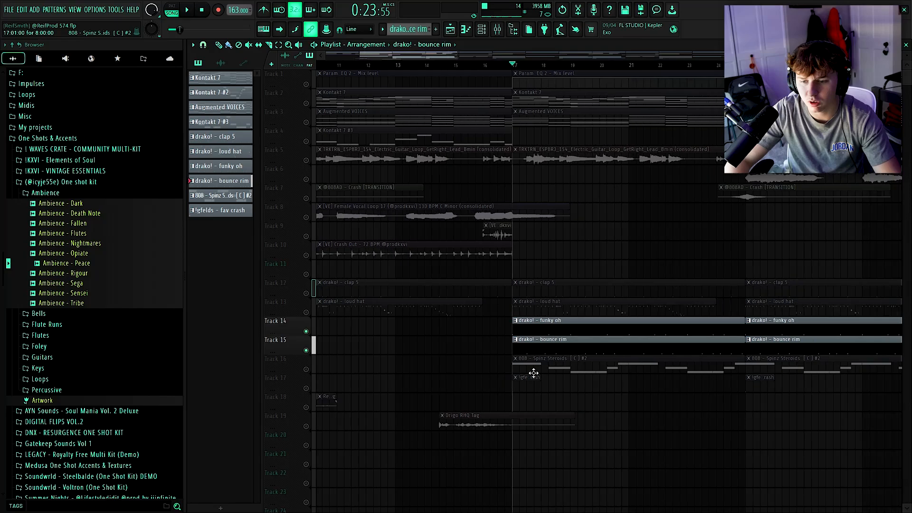
# Solo the 808 on track 16 and open its 808 - Spinz Steroids pattern in the piano roll
pyautogui.scroll(-3, 546, 378)
pyautogui.scroll(1, 470, 383)
pyautogui.click(306, 370)
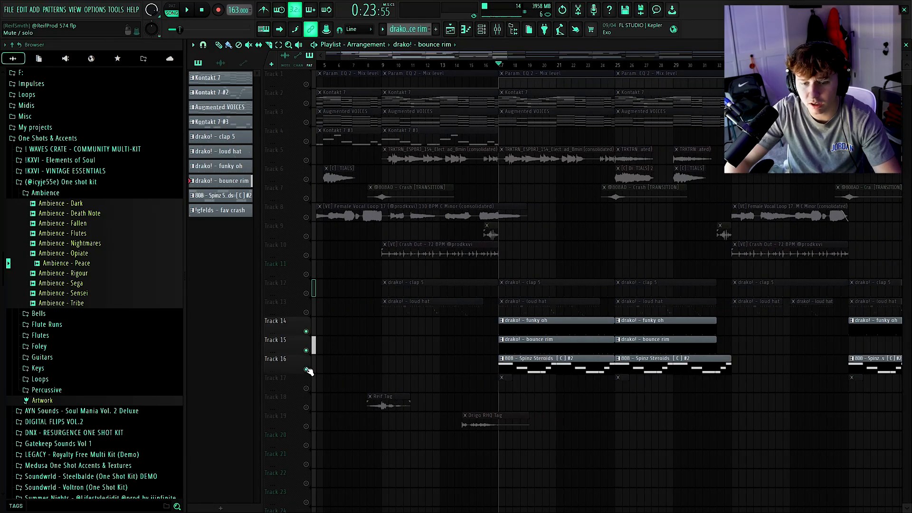
pyautogui.rightClick(306, 369)
pyautogui.doubleClick(539, 363)
pyautogui.scroll(3, 203, 322)
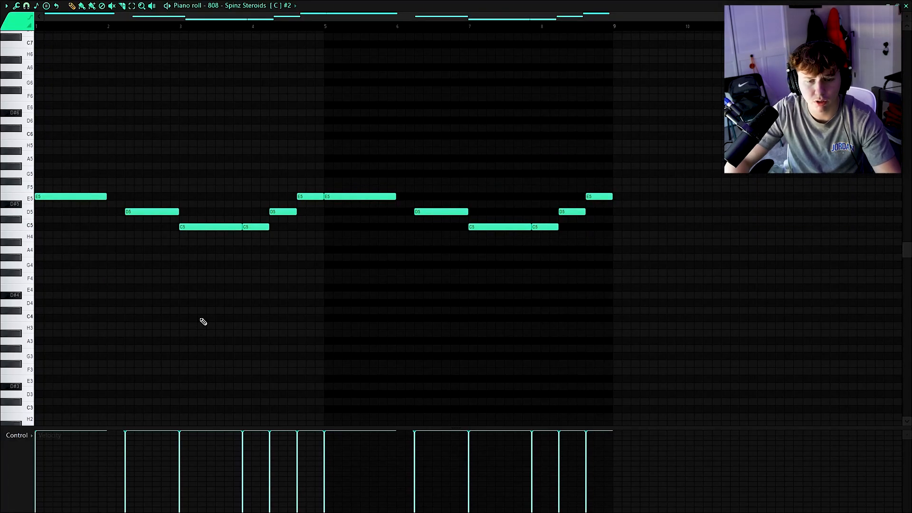
# Try transposing all 808 notes down three semitones, play them, restore the original pitch, and close the piano roll
pyautogui.moveTo(57, 176); pyautogui.dragTo(719, 295)
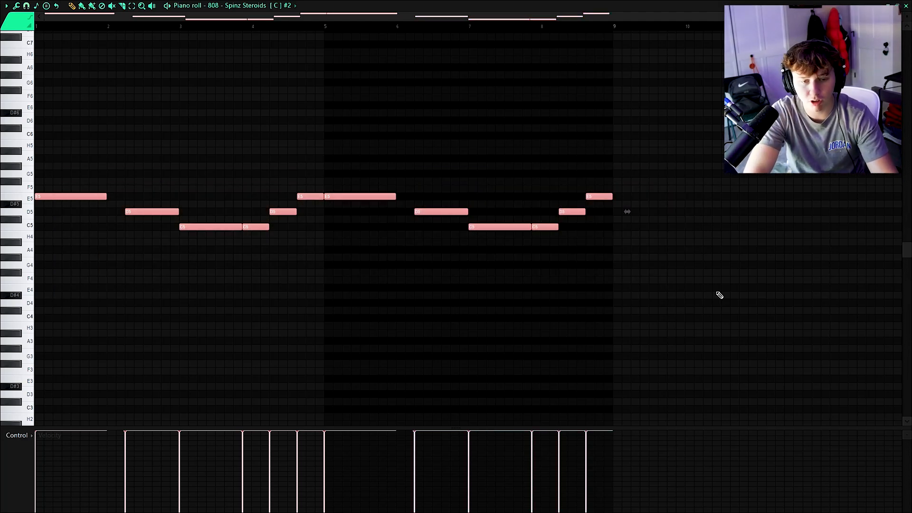
pyautogui.hotkey('shift', 'Down')
pyautogui.hotkey('shift', 'Down')
pyautogui.hotkey('shift', 'Down')
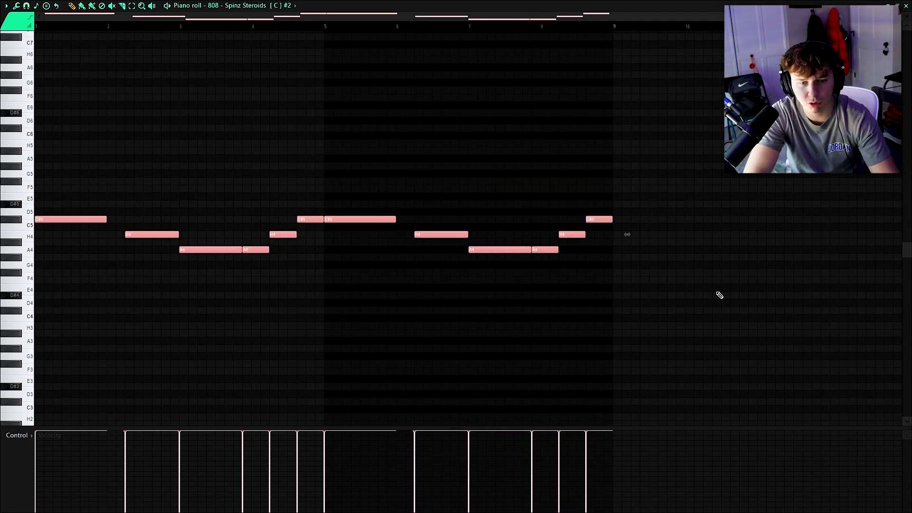
pyautogui.press('space')
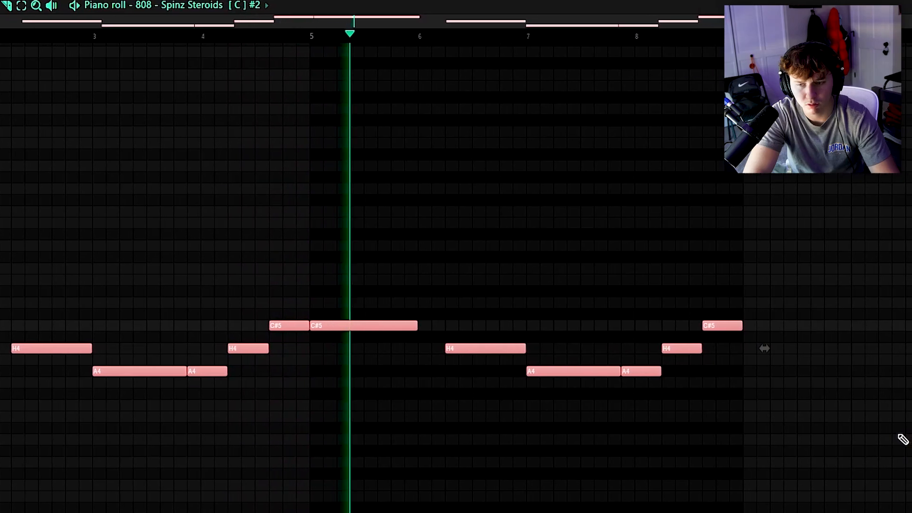
pyautogui.hotkey('shift', 'Up')
pyautogui.hotkey('shift', 'Up')
pyautogui.hotkey('shift', 'Up')
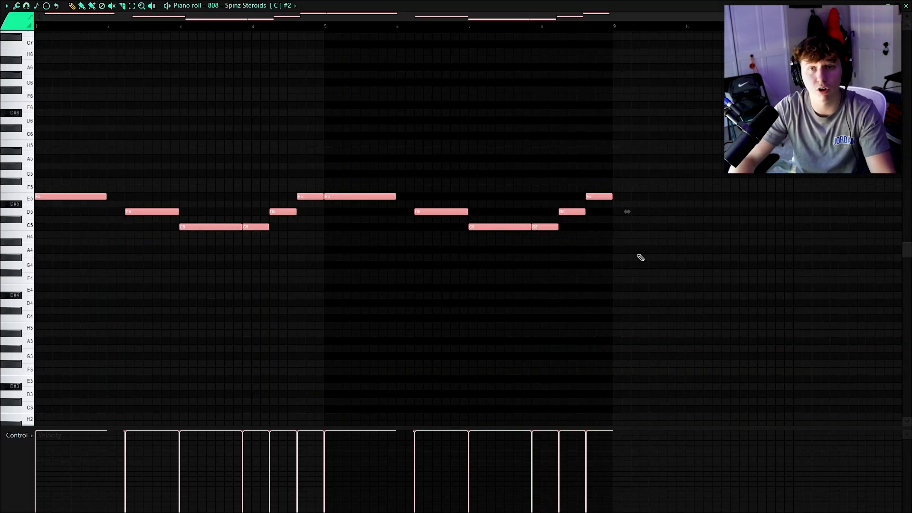
pyautogui.click(906, 6)
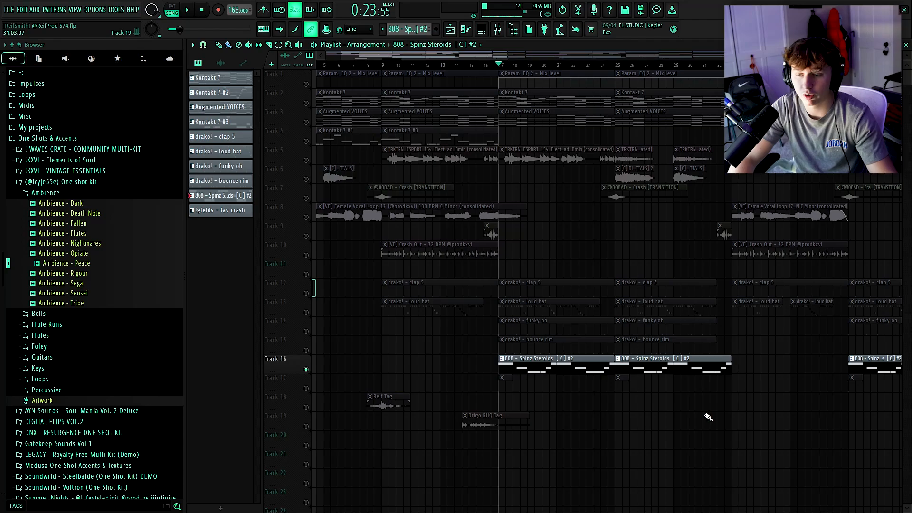
pyautogui.scroll(-3, 708, 416)
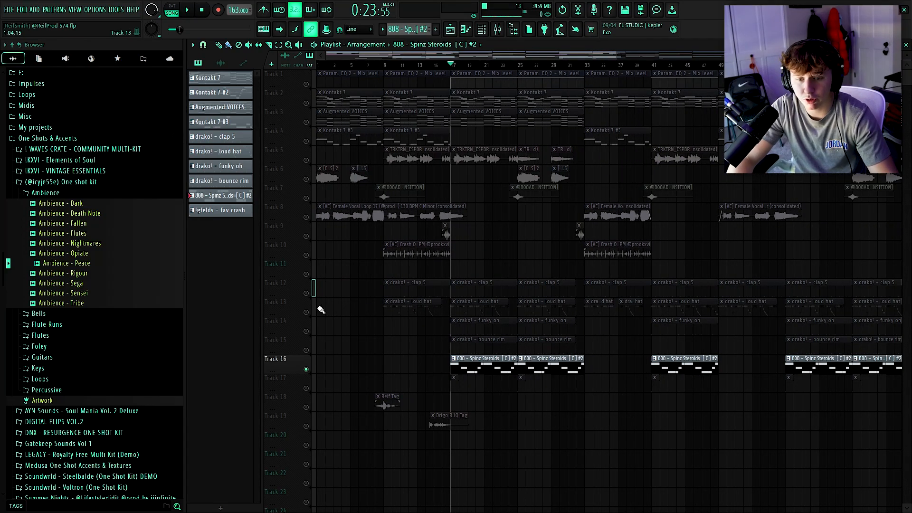
pyautogui.click(497, 29)
pyautogui.press('F9')
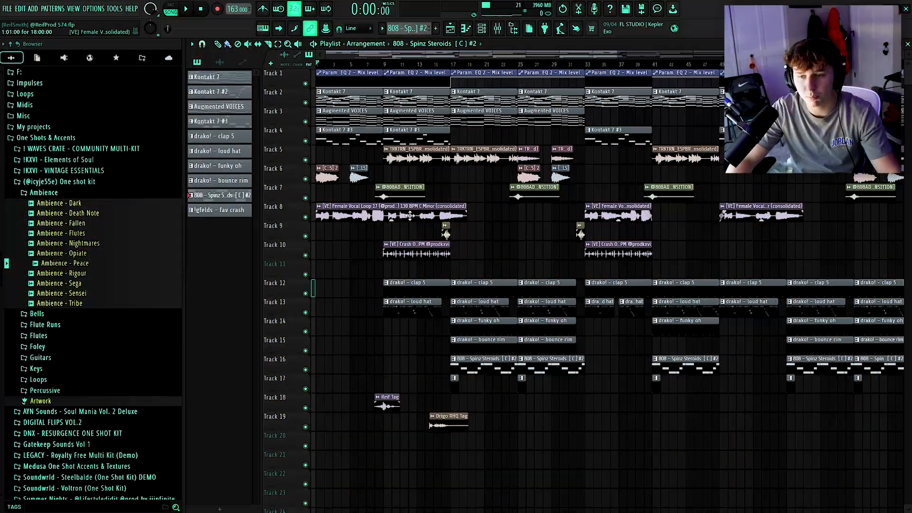
# Select the melody and vocal clips across tracks 1 to 10 to highlight the arrangement sections, then play the arrangement
pyautogui.moveTo(526, 203); pyautogui.dragTo(626, 212)
pyautogui.moveTo(484, 210); pyautogui.dragTo(817, 250)
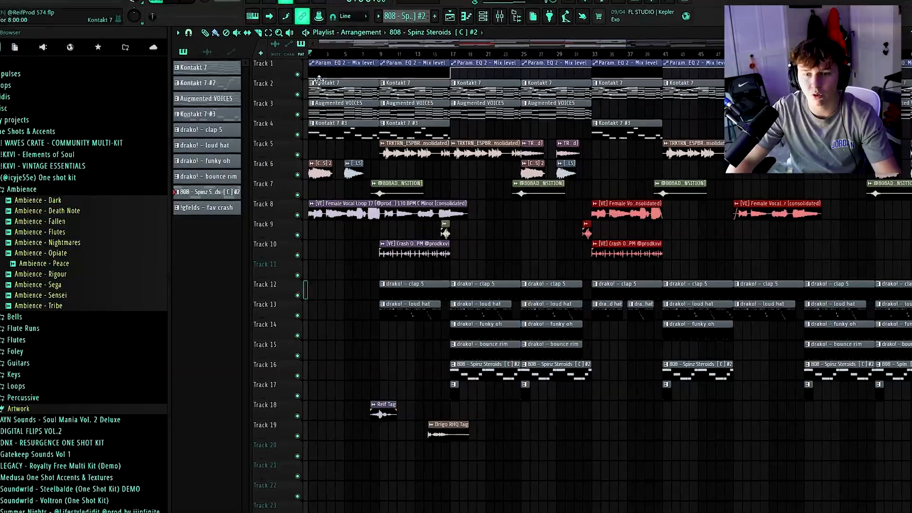
pyautogui.moveTo(318, 63); pyautogui.dragTo(682, 234)
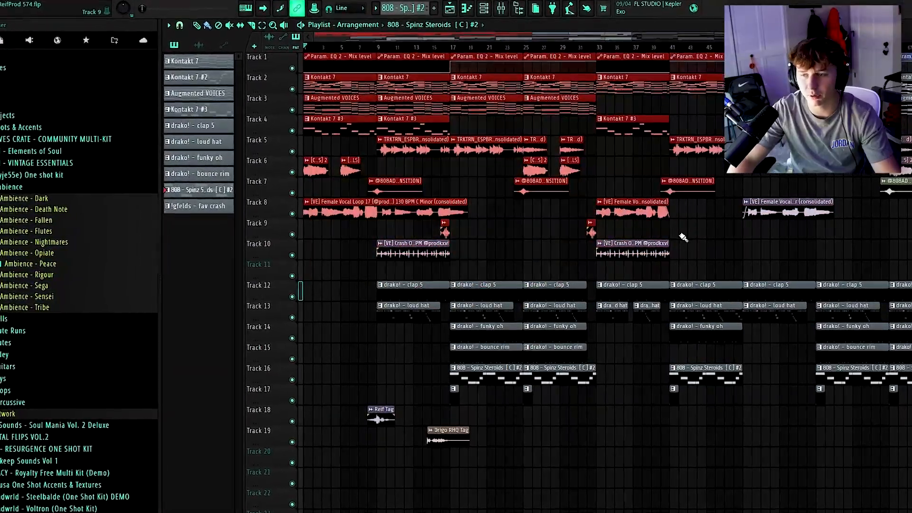
pyautogui.keyDown('ctrl'); pyautogui.scroll(-3, 682, 234); pyautogui.keyUp('ctrl')
pyautogui.click(543, 296)
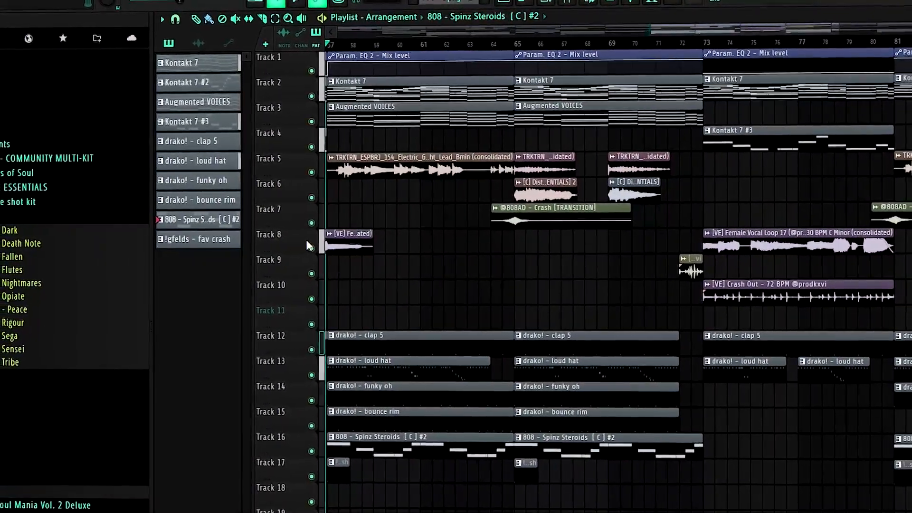
pyautogui.press('space')
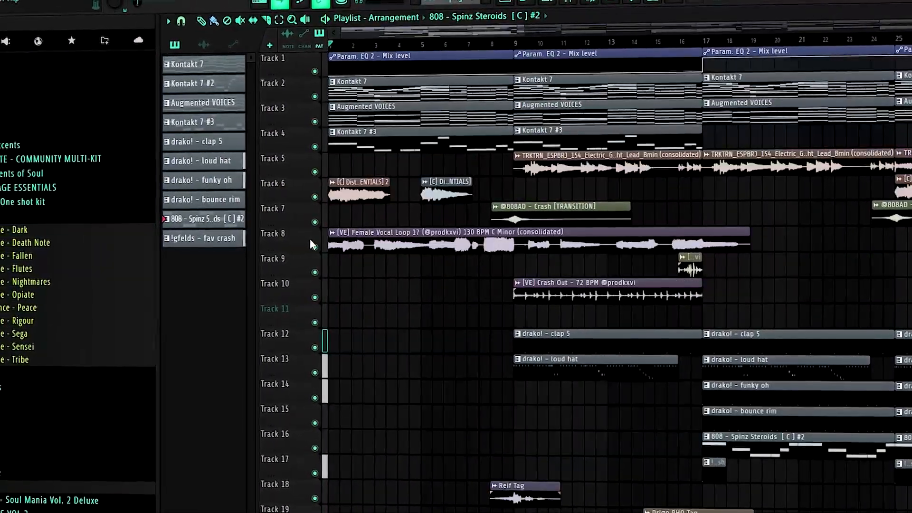
pyautogui.scroll(-5, 489, 303)
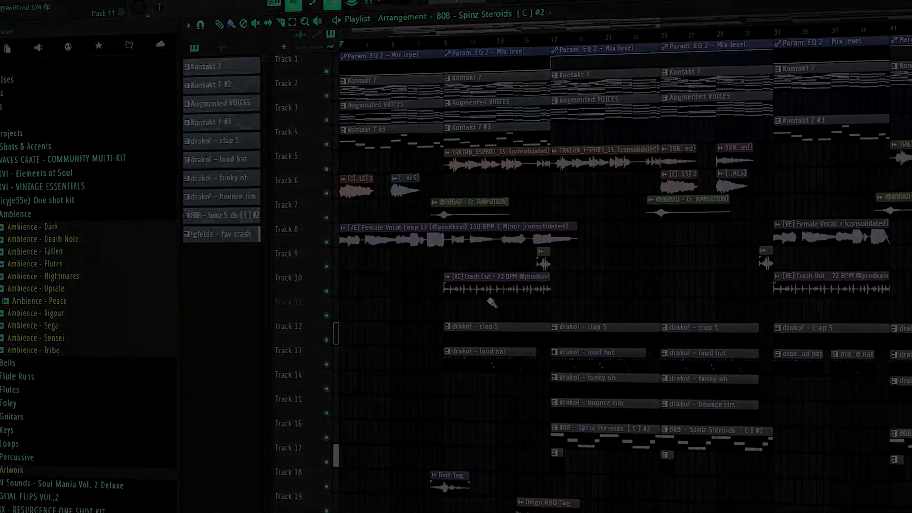